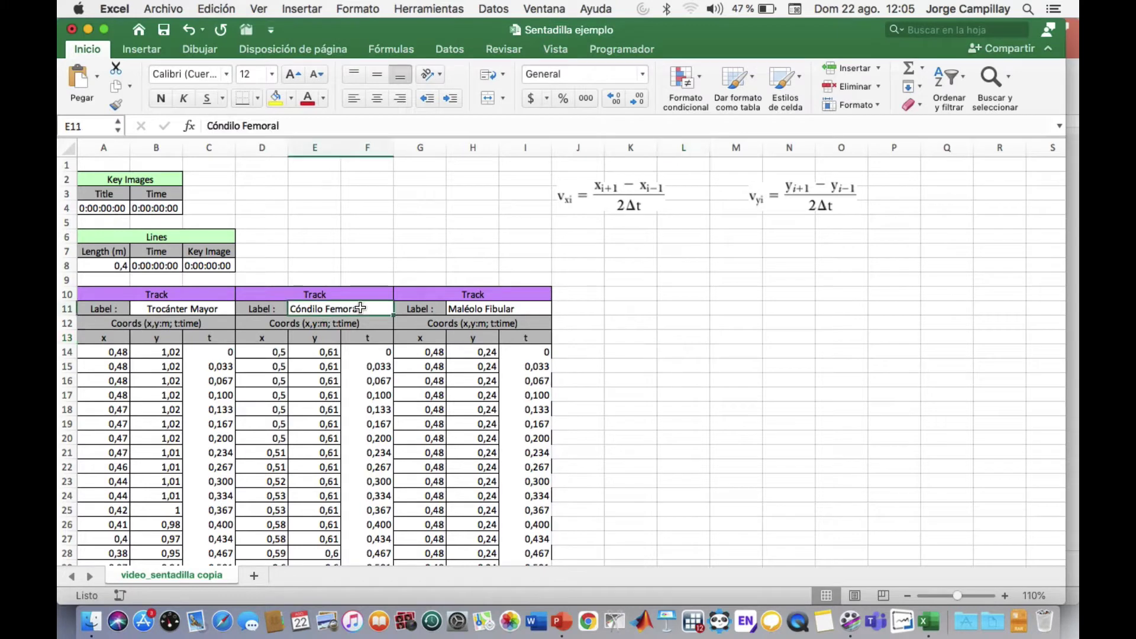
pyautogui.click(466, 306)
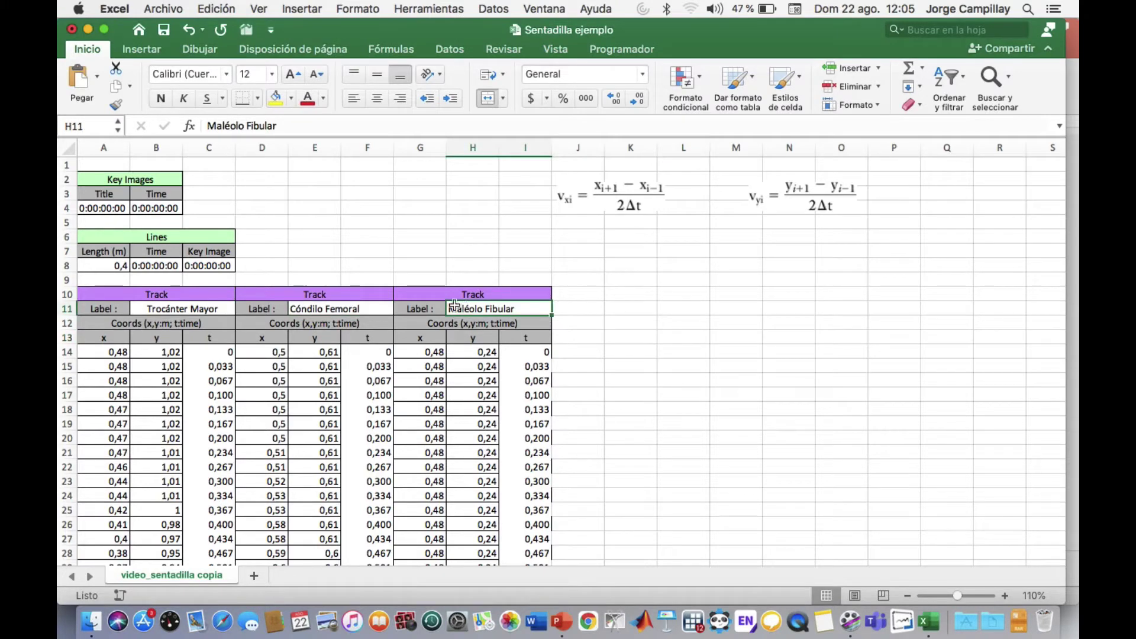
pyautogui.click(123, 355)
pyautogui.click(155, 353)
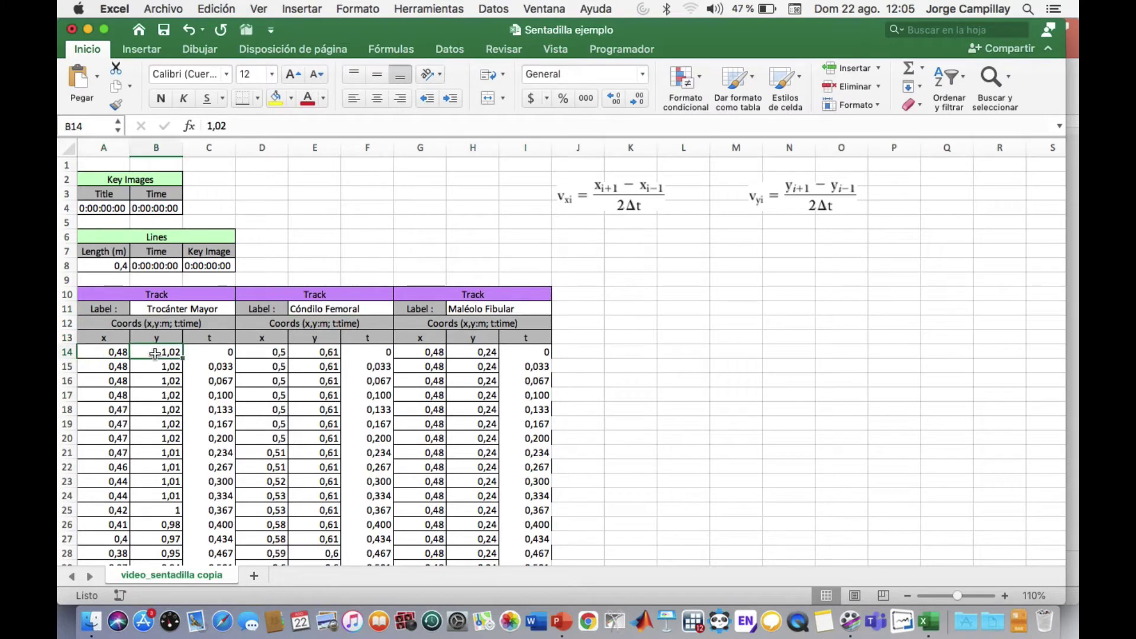
pyautogui.click(211, 355)
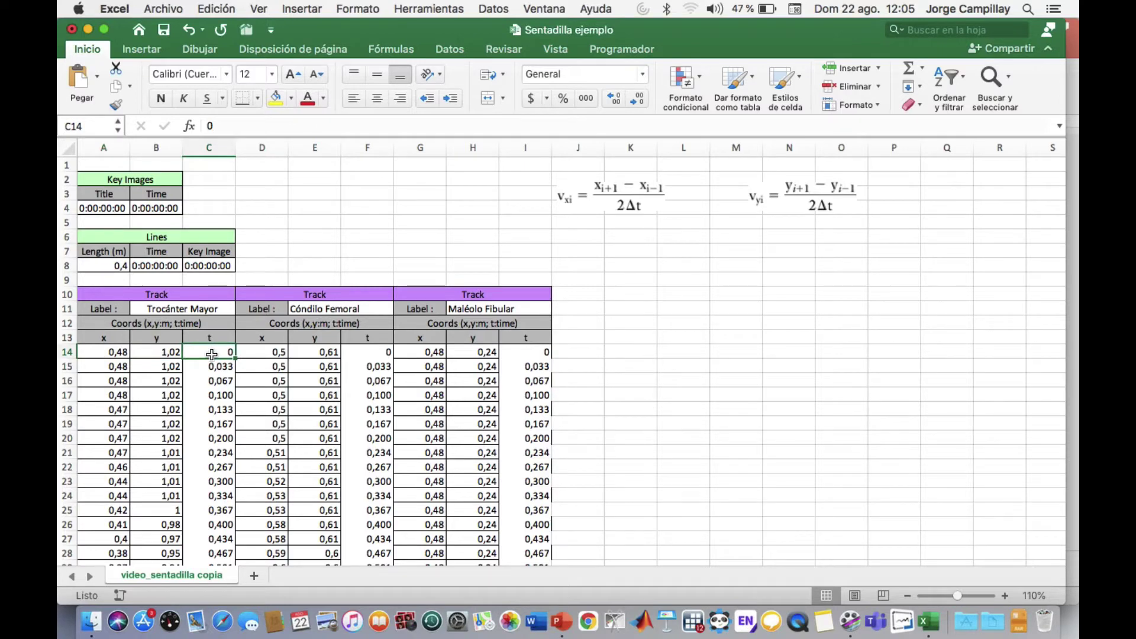
pyautogui.click(696, 381)
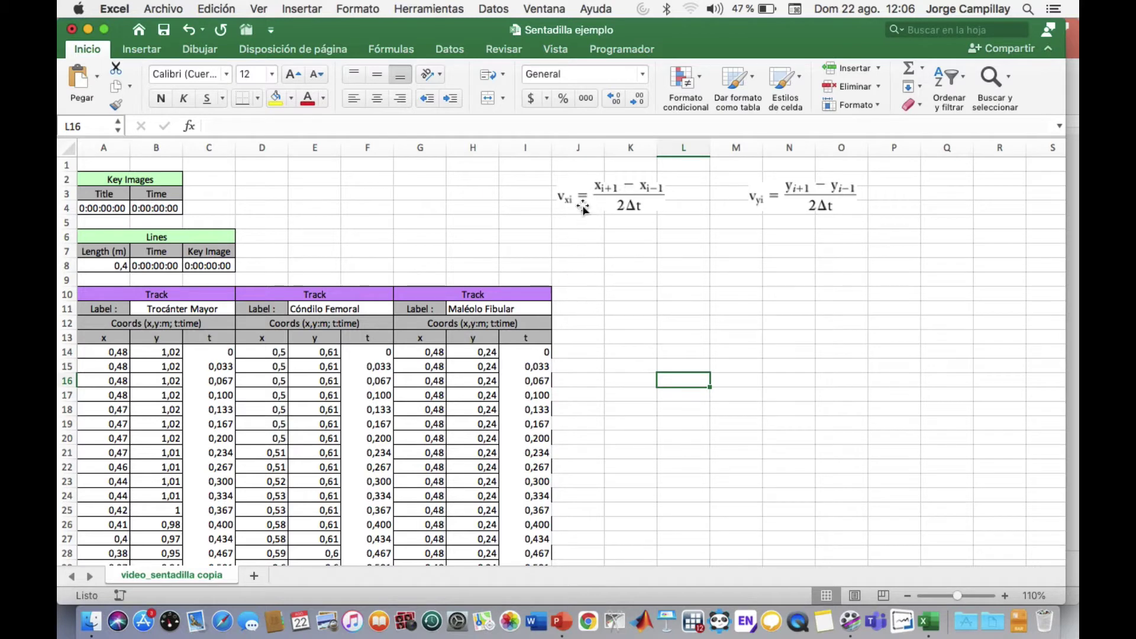
# - Insert three empty columns at column D, between the Trocánter Mayor and Cóndilo Femoral tracks
pyautogui.click(264, 149)
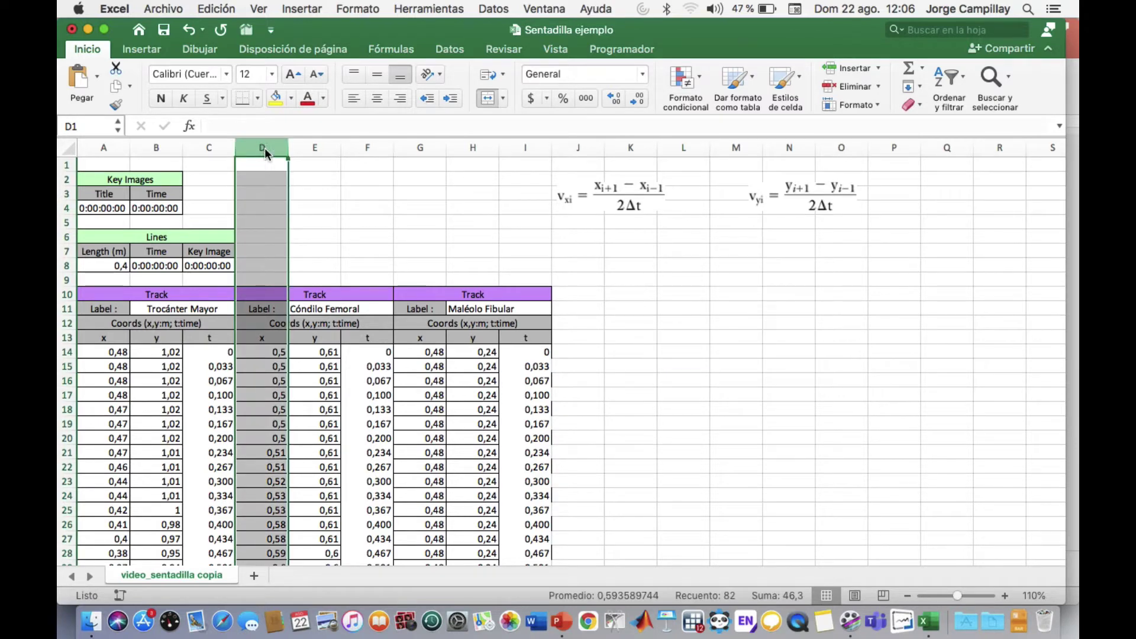
pyautogui.rightClick(265, 149)
pyautogui.click(295, 224)
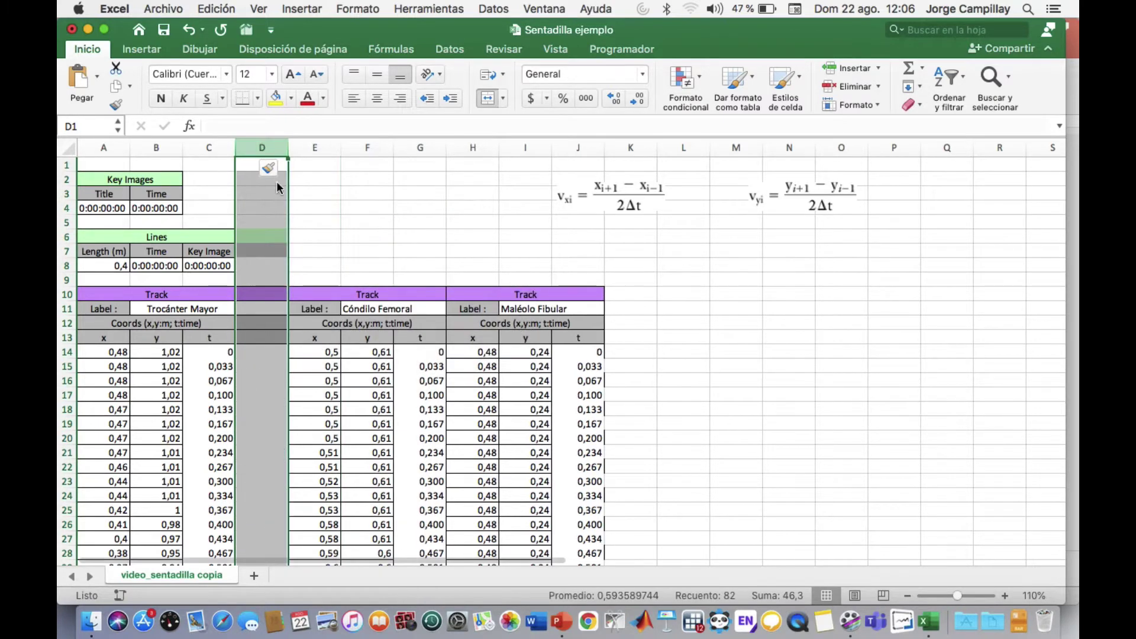
pyautogui.rightClick(268, 149)
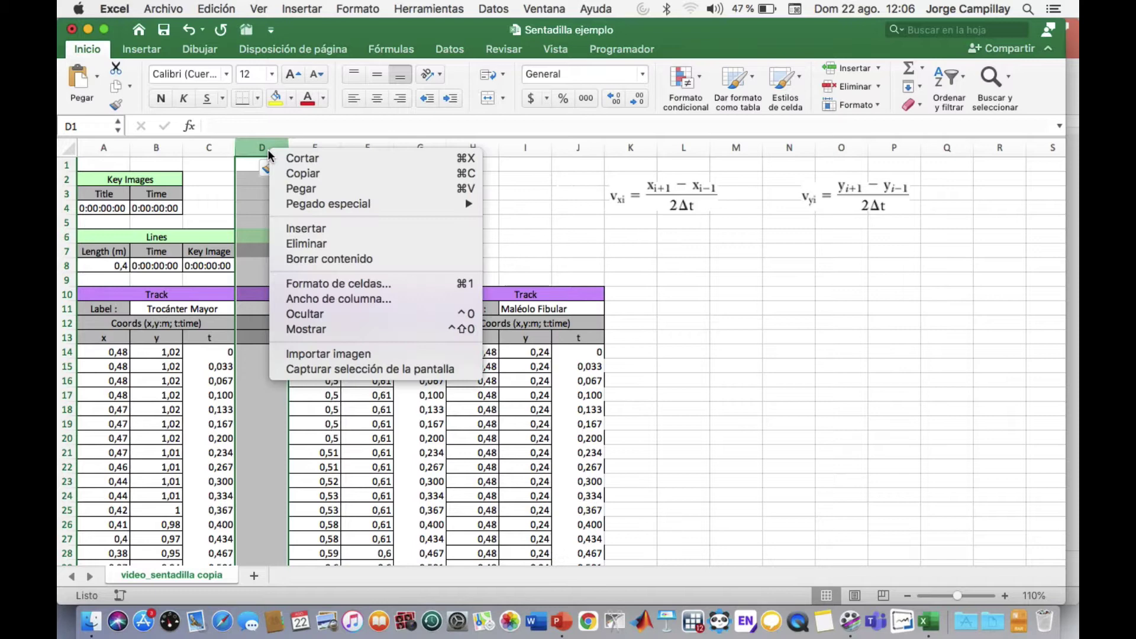
pyautogui.click(293, 227)
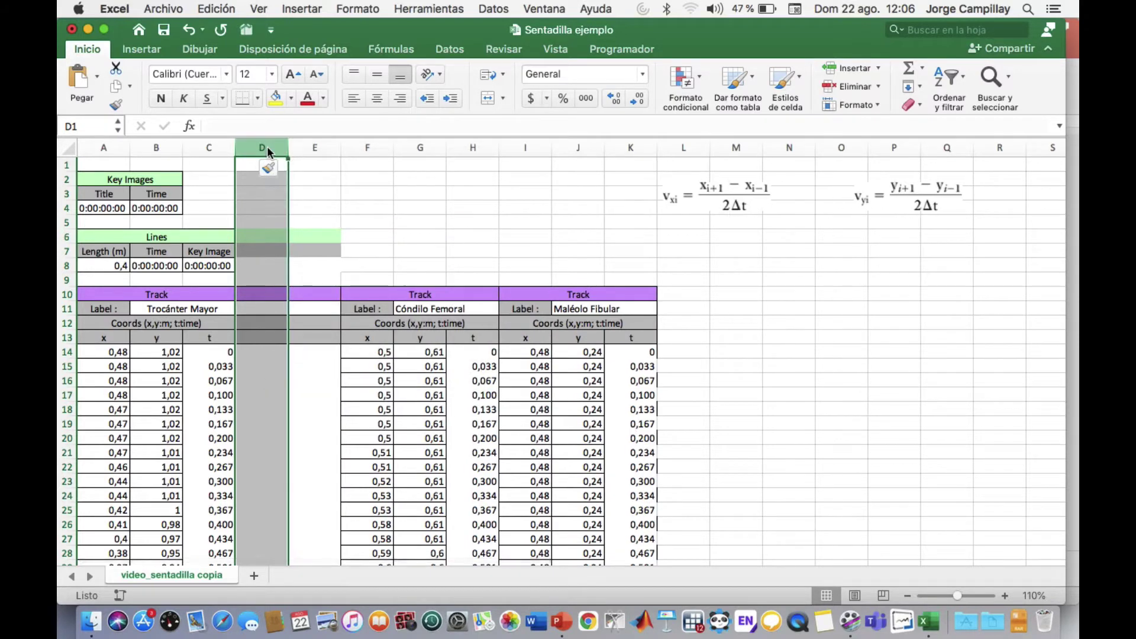
pyautogui.rightClick(268, 147)
pyautogui.click(291, 225)
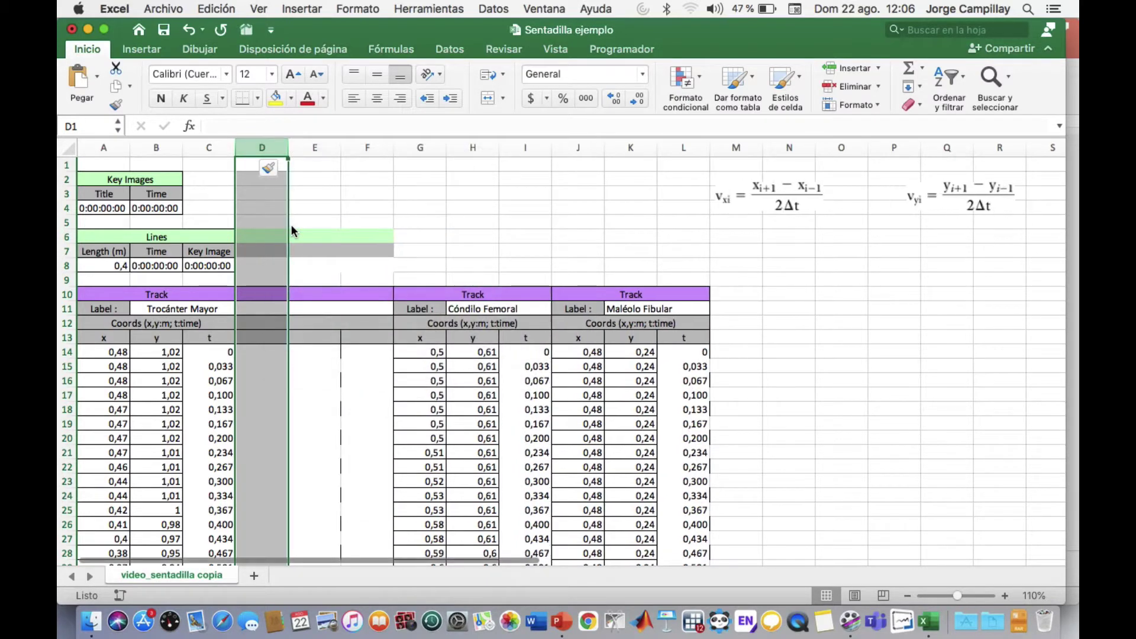
# - Enter the headers V(x), V(y) and V(t) in cells D13, E13 and F13
pyautogui.click(272, 336)
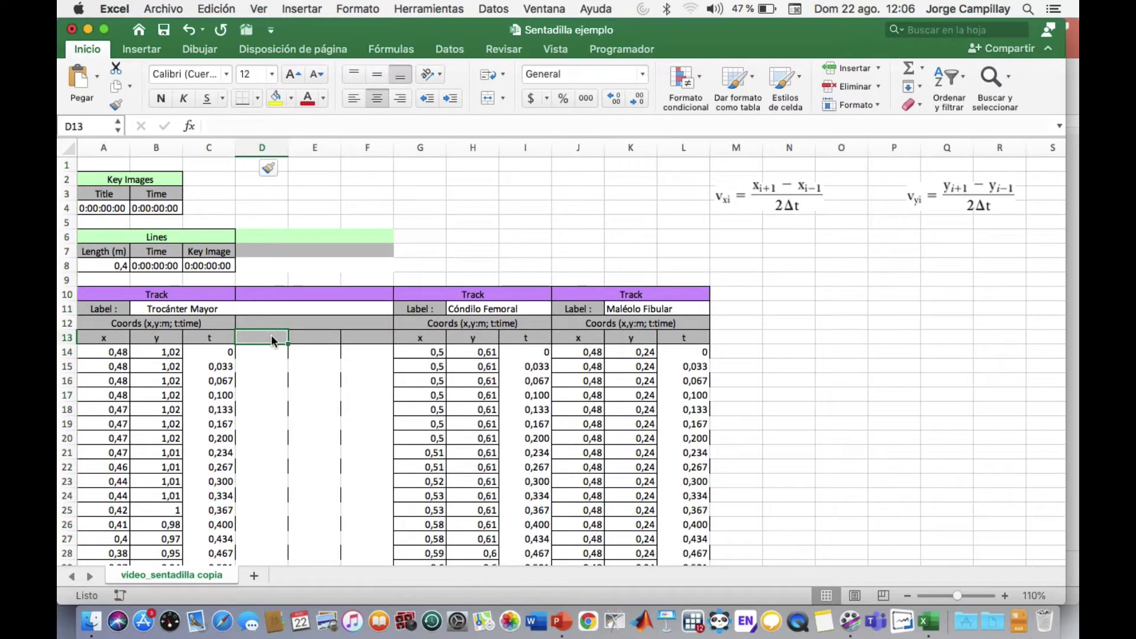
pyautogui.write('V(')
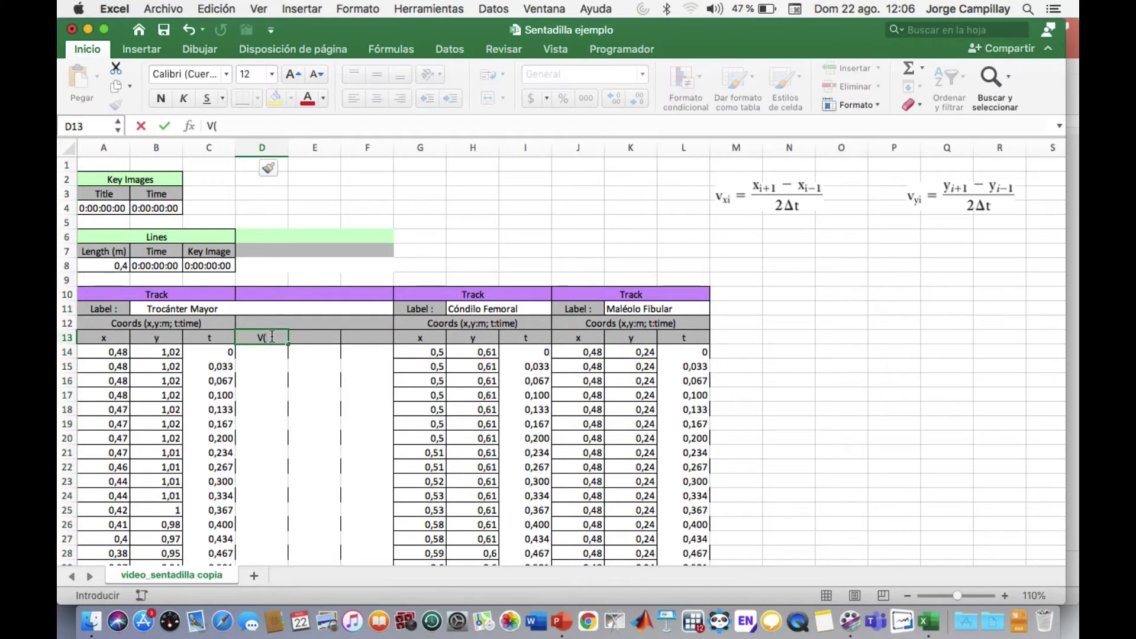
pyautogui.write('X')
pyautogui.press('BackSpace')
pyautogui.write('x)')
pyautogui.click(318, 341)
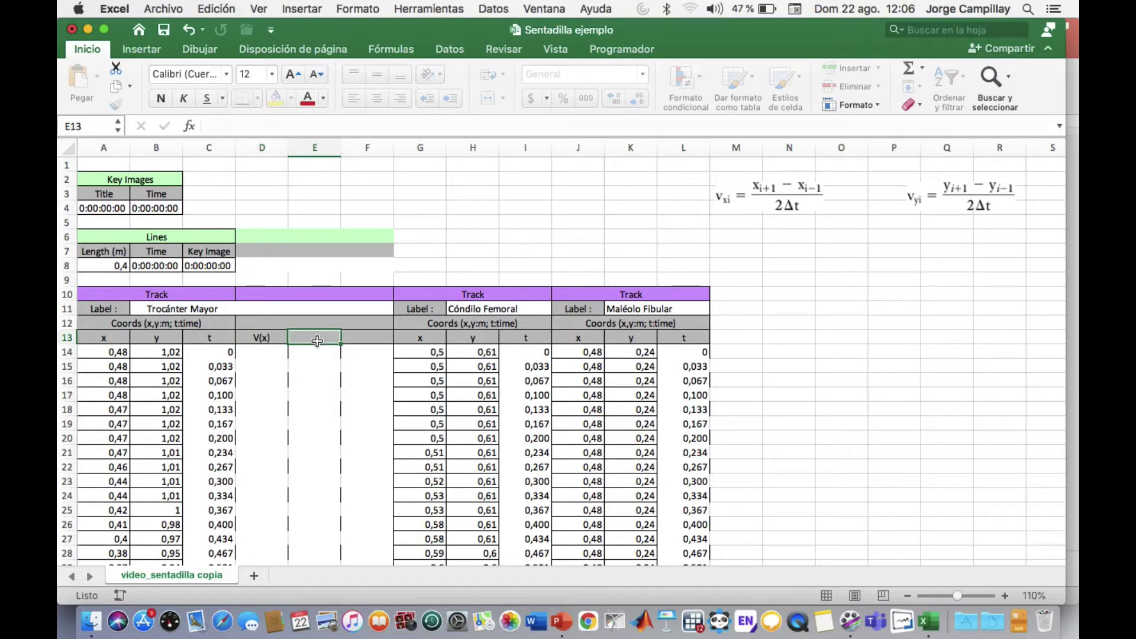
pyautogui.write('V')
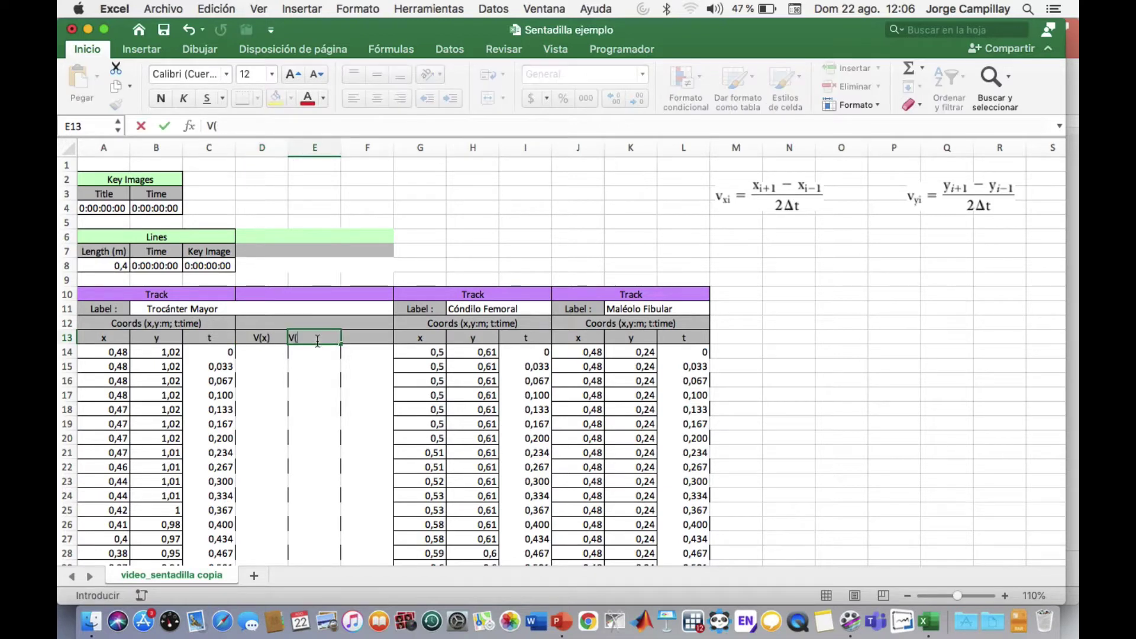
pyautogui.write('(y)')
pyautogui.press('Return')
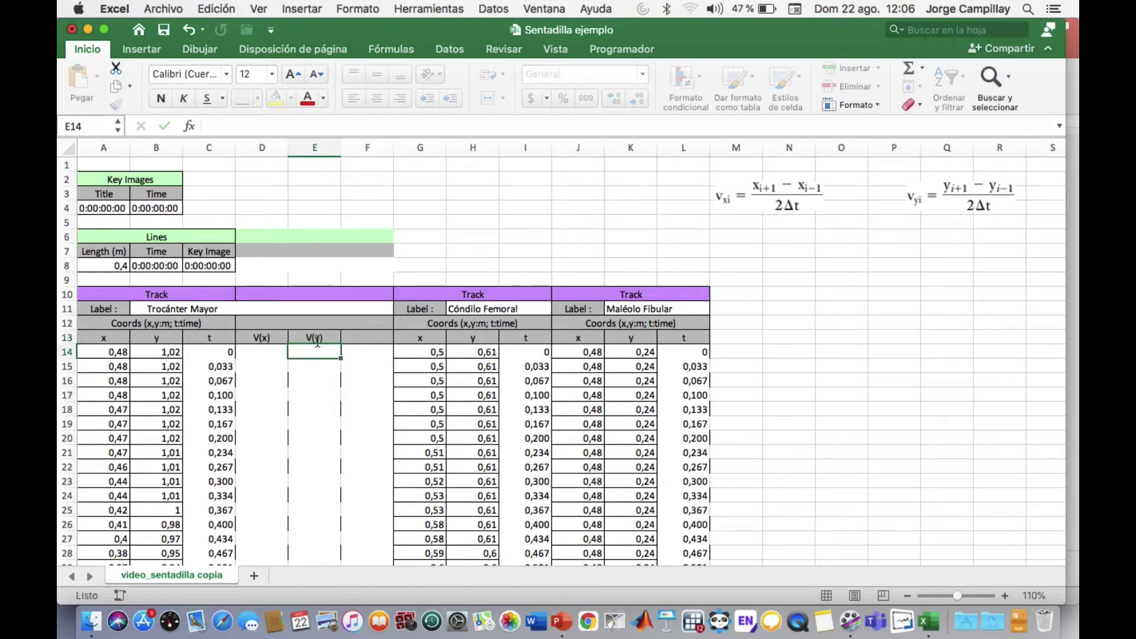
pyautogui.click(374, 332)
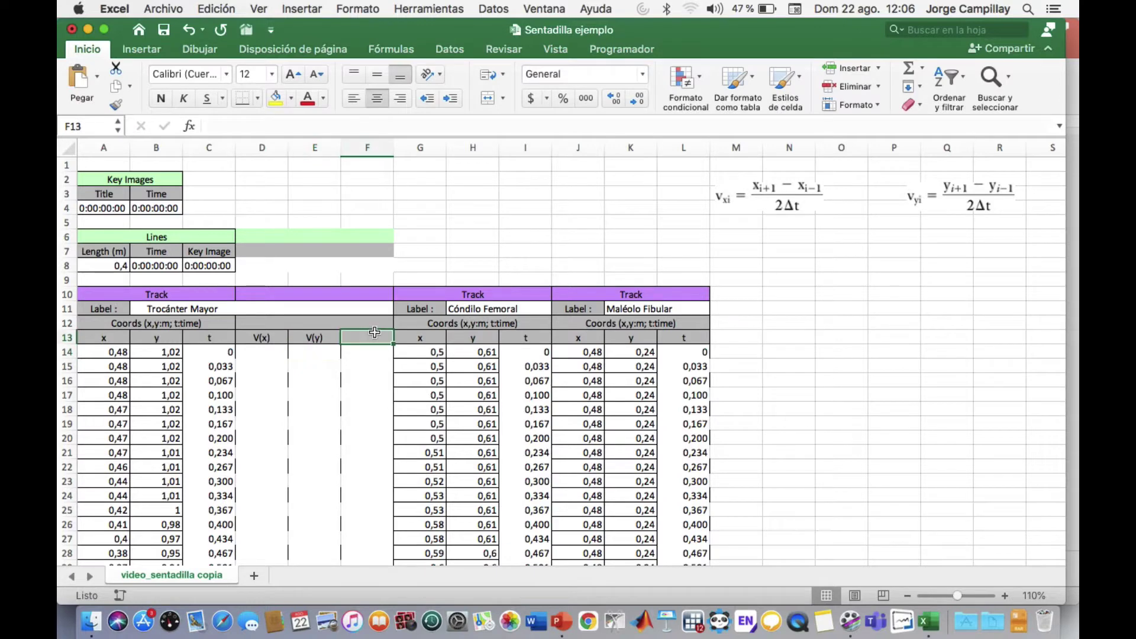
pyautogui.write('V(')
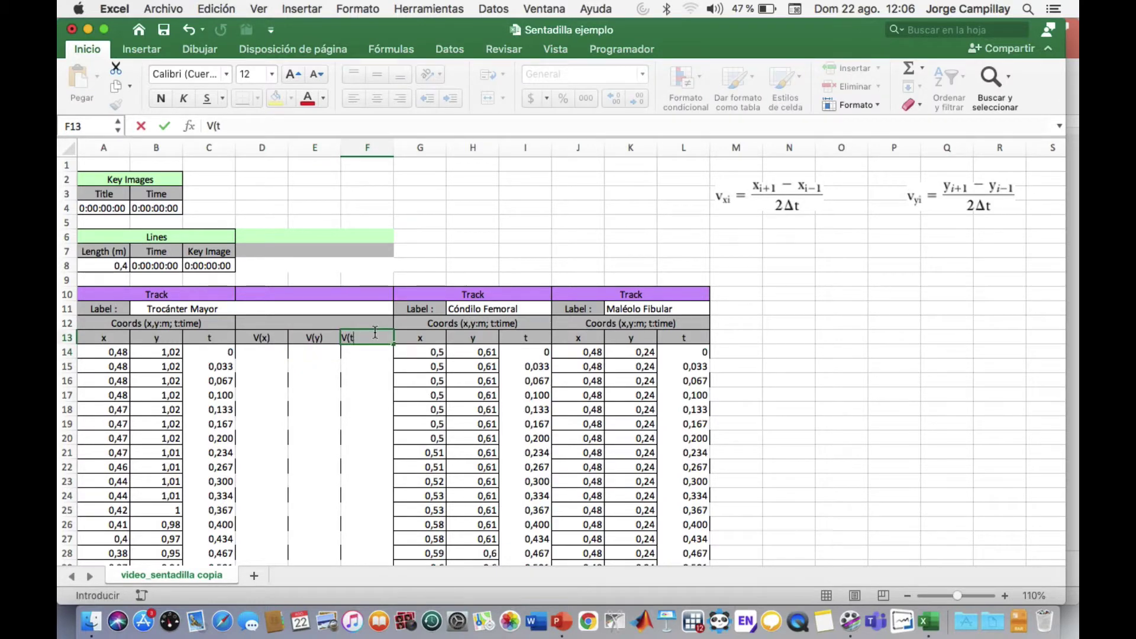
pyautogui.write('t)')
# - Enter the horizontal velocity formula =(A16-A14)/(C16-C14) in cell D15
pyautogui.click(267, 363)
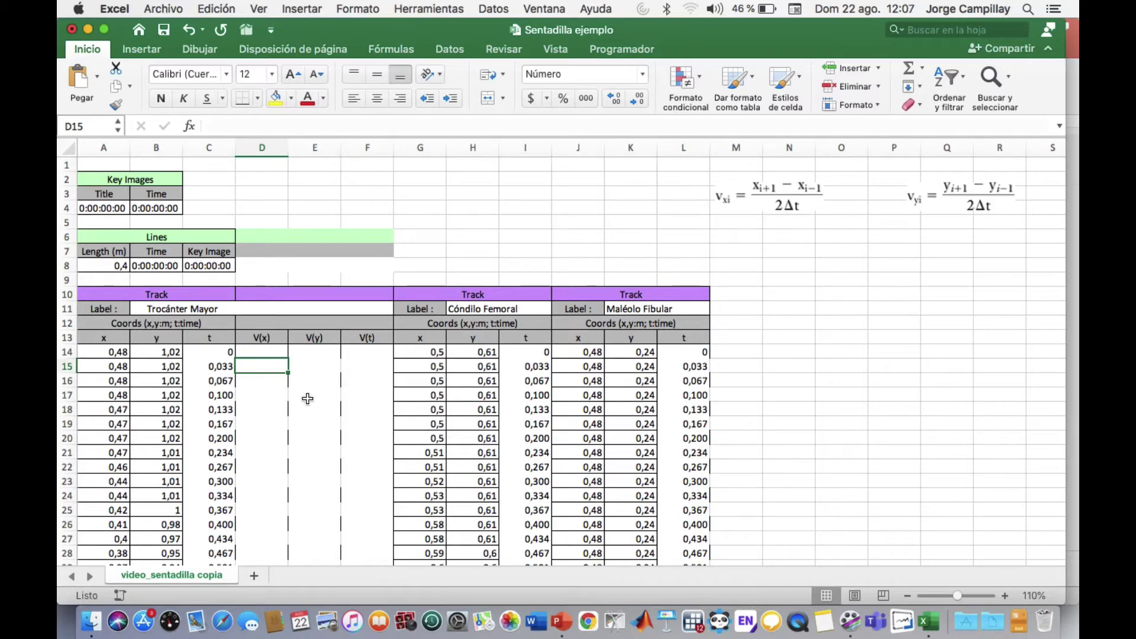
pyautogui.write('=(')
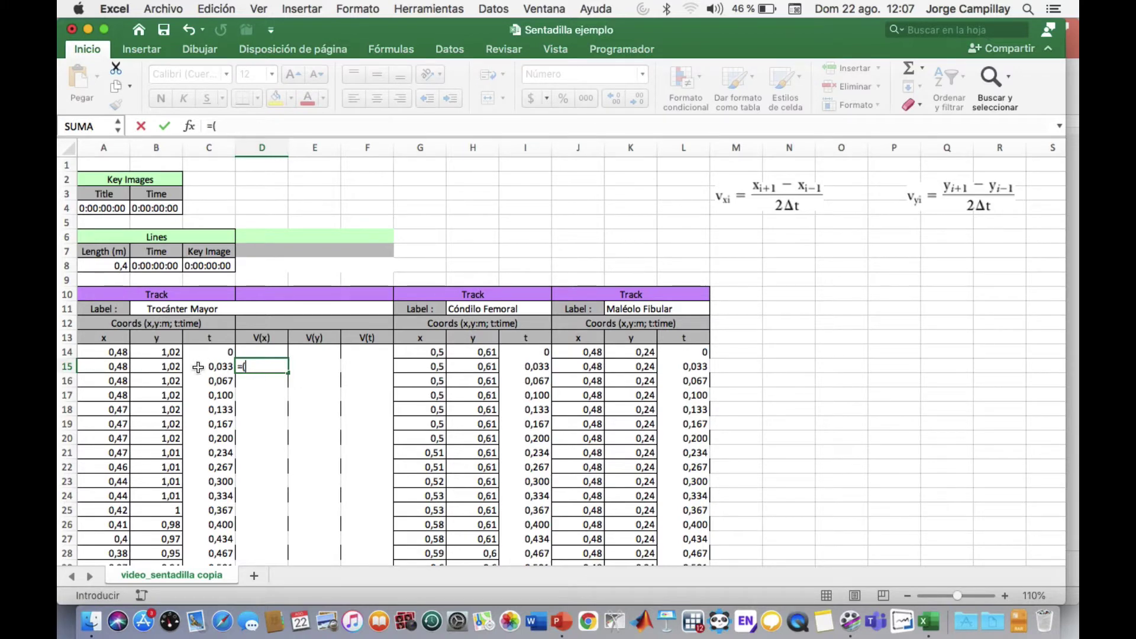
pyautogui.click(119, 381)
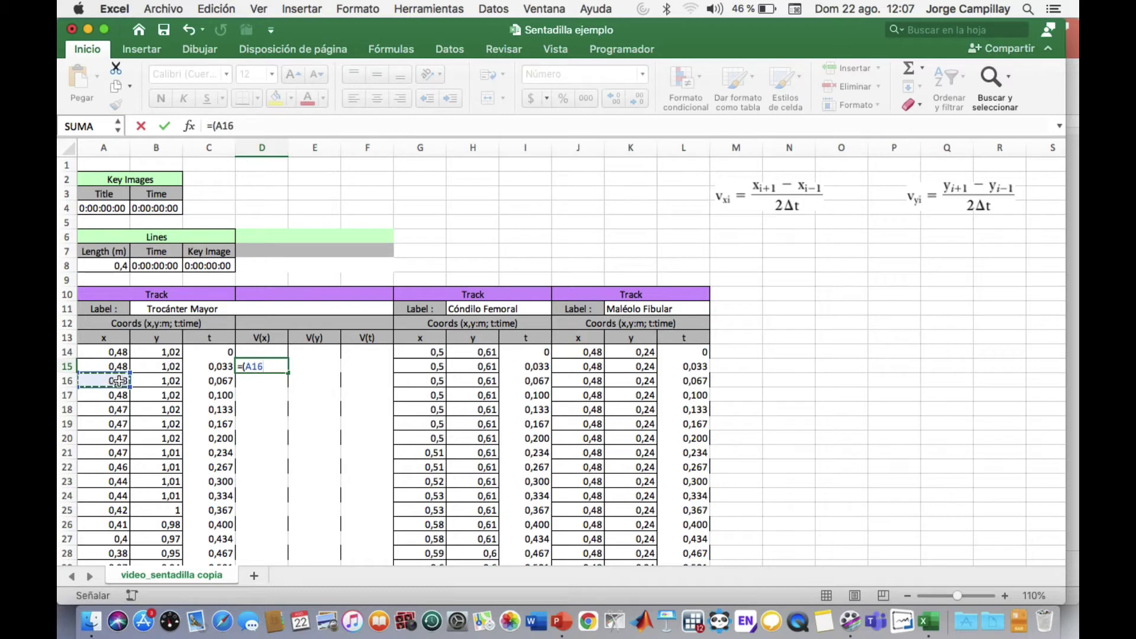
pyautogui.write('-')
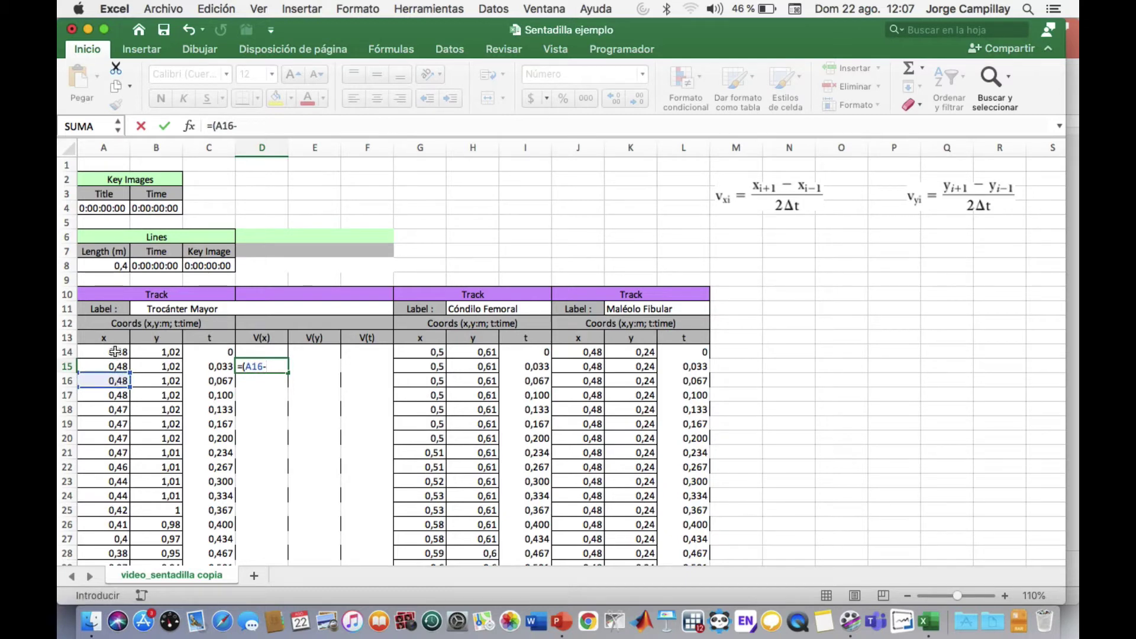
pyautogui.click(117, 352)
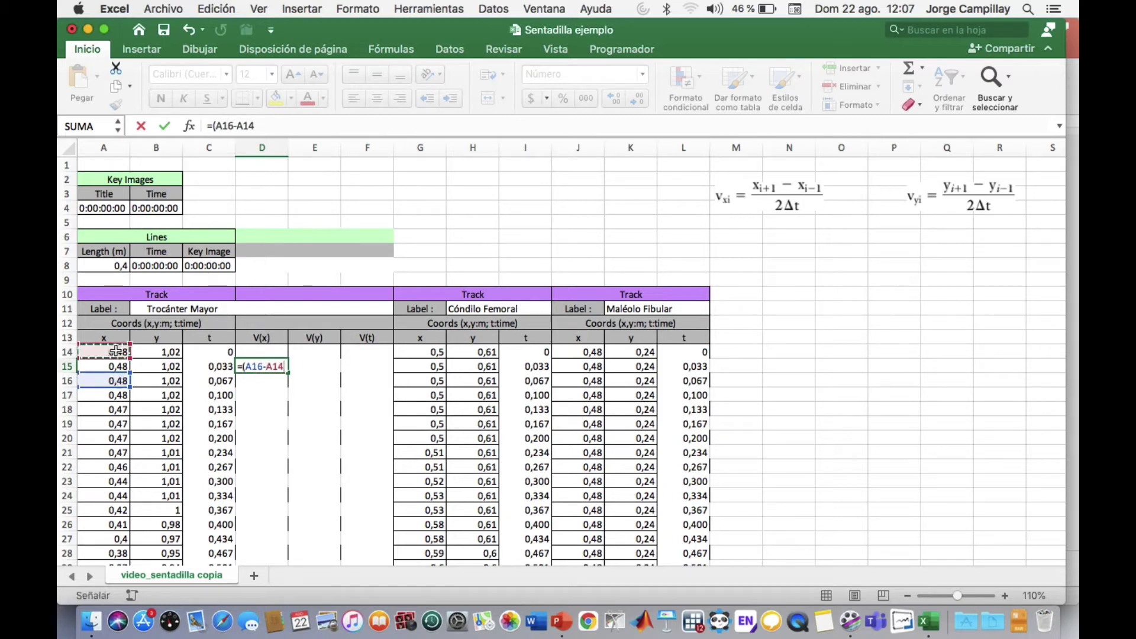
pyautogui.write(')')
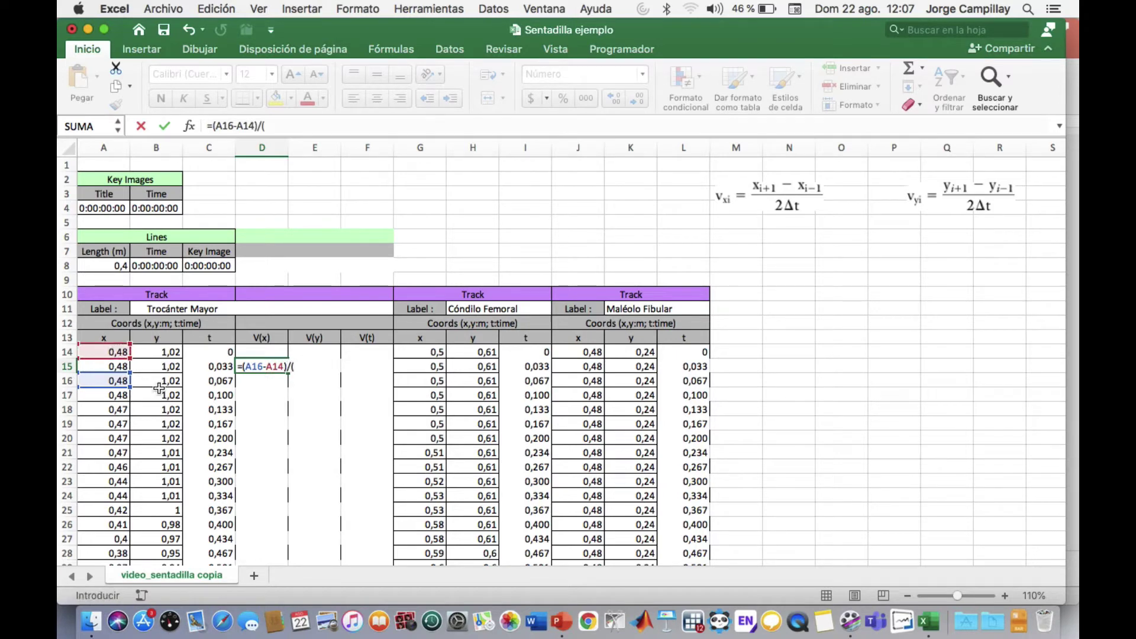
pyautogui.write('/(')
pyautogui.click(216, 381)
pyautogui.write('-')
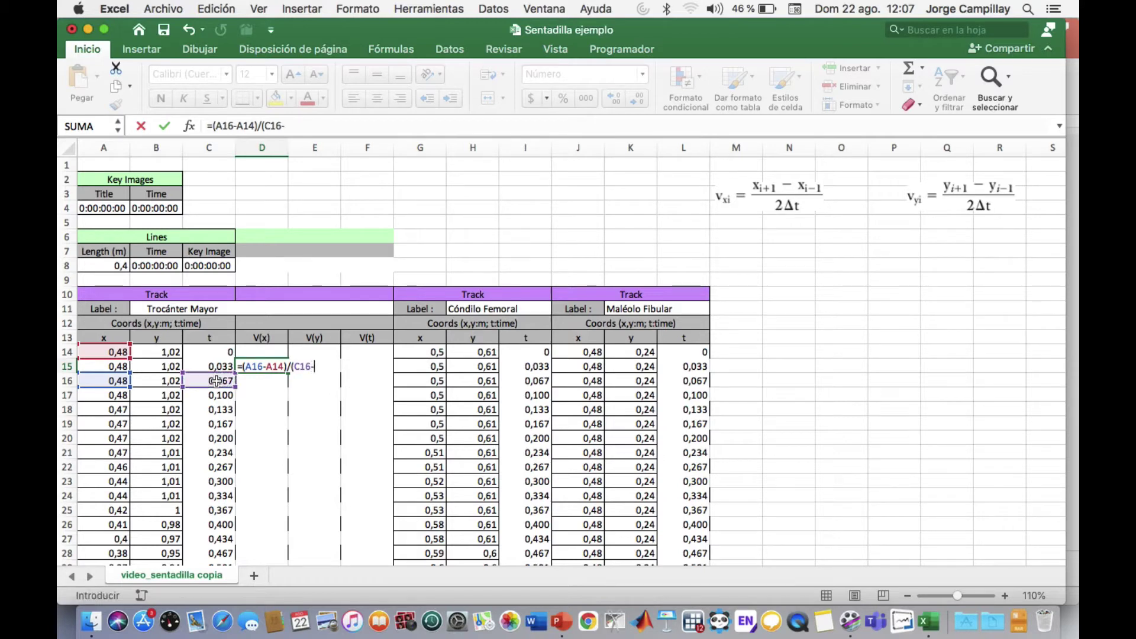
pyautogui.click(218, 349)
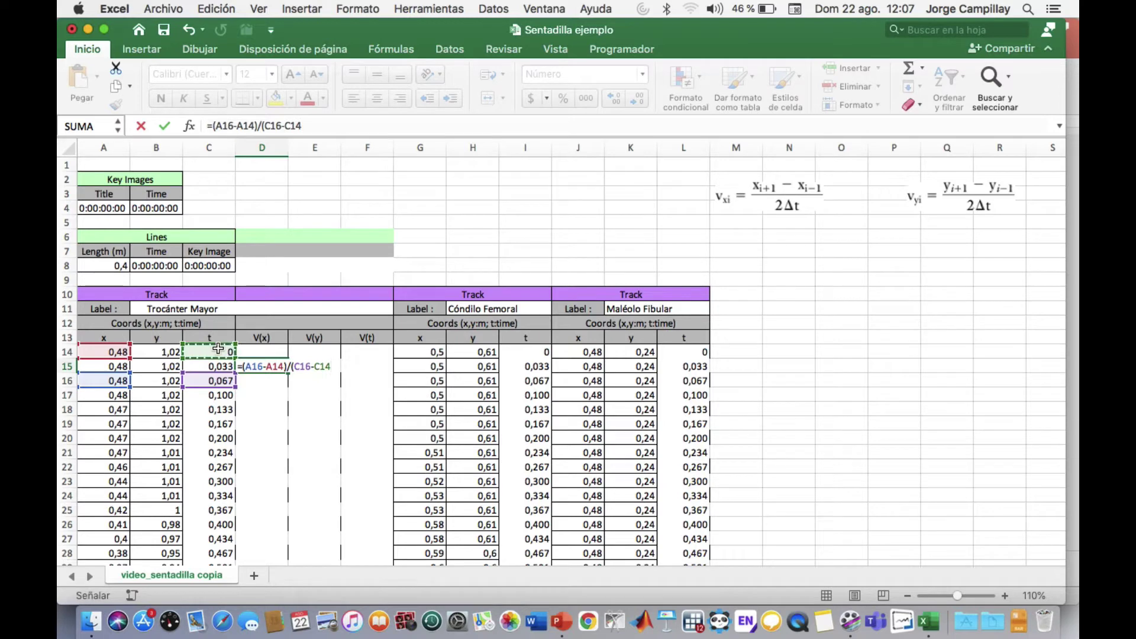
pyautogui.write(')')
pyautogui.press('Return')
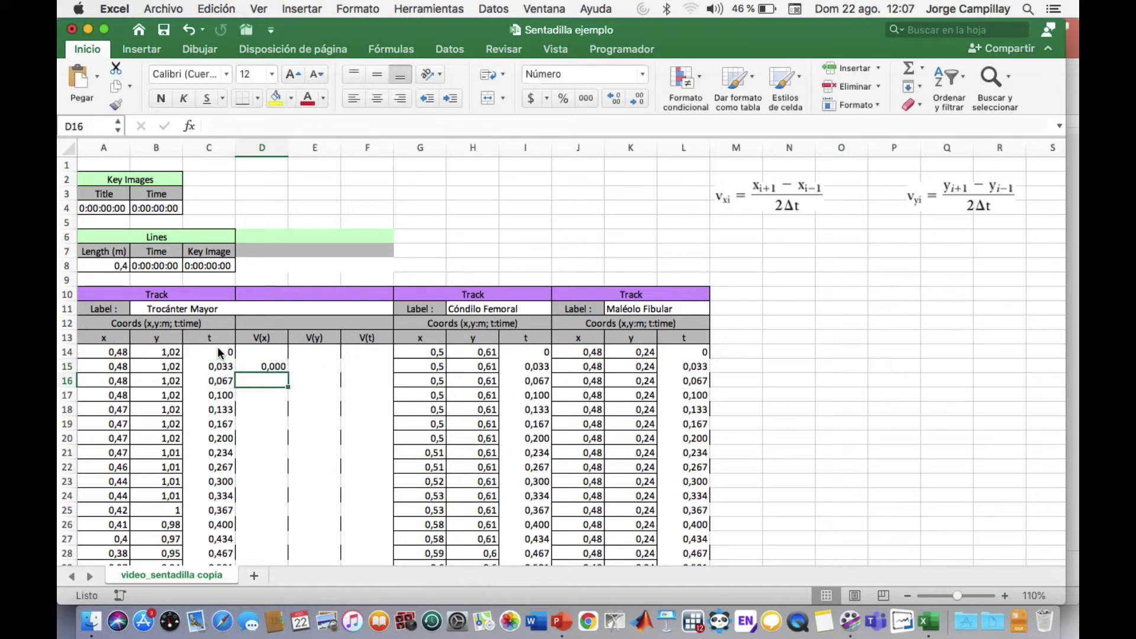
# - Fill the V(x) formula from D15 down to D90, the second-to-last data row
pyautogui.click(278, 365)
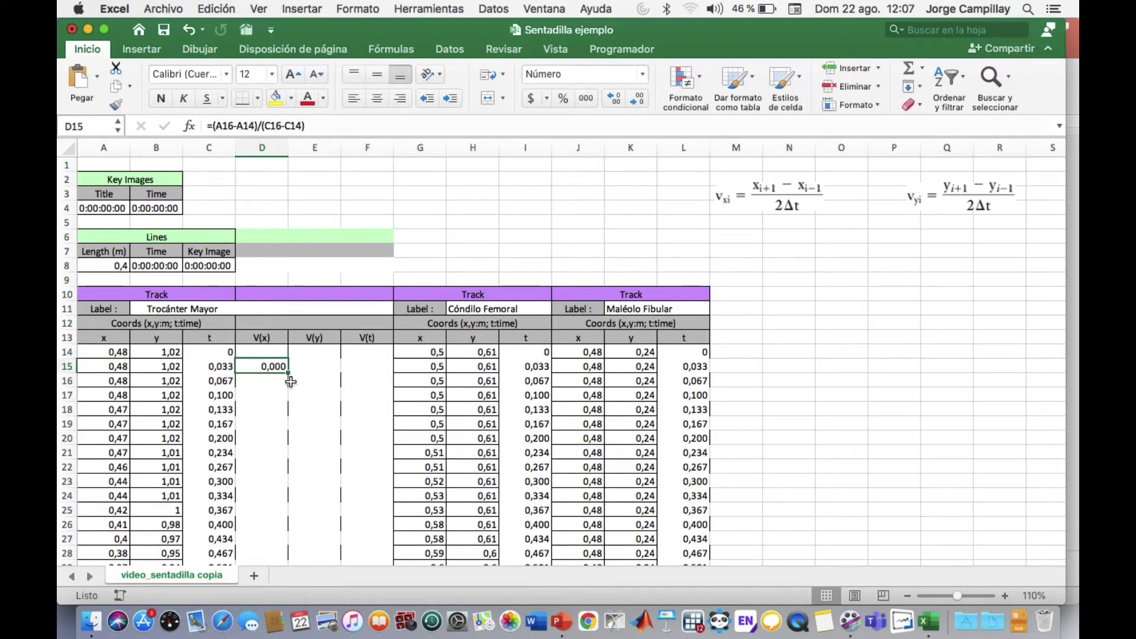
pyautogui.moveTo(290, 373); pyautogui.dragTo(270, 516)
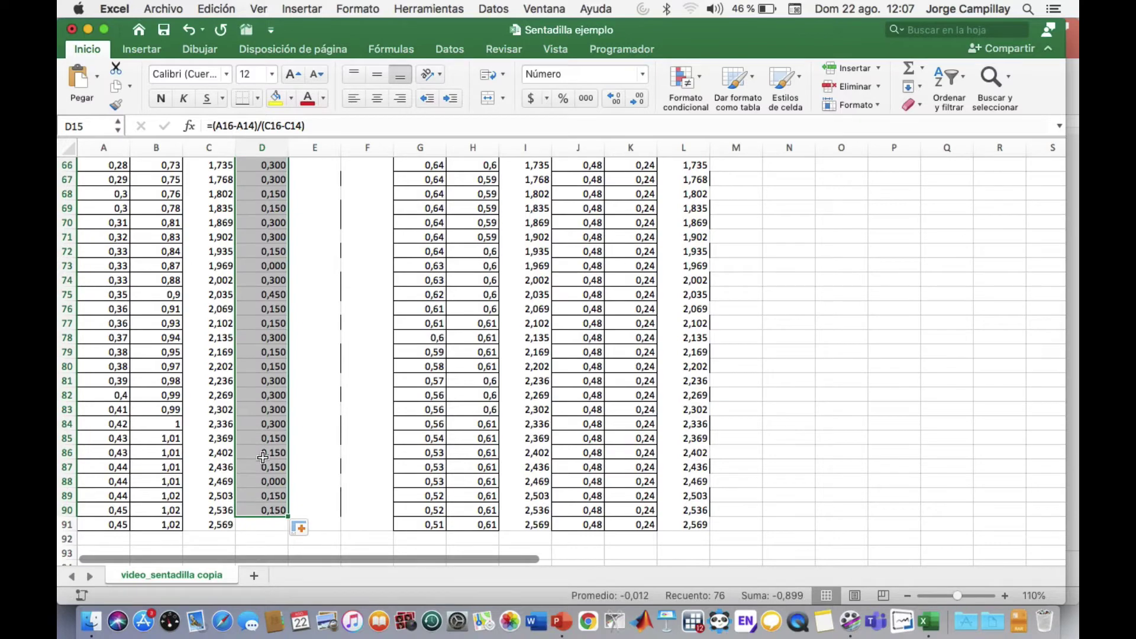
pyautogui.scroll(10, 287, 355)
pyautogui.scroll(8, 287, 355)
pyautogui.scroll(-20, 287, 355)
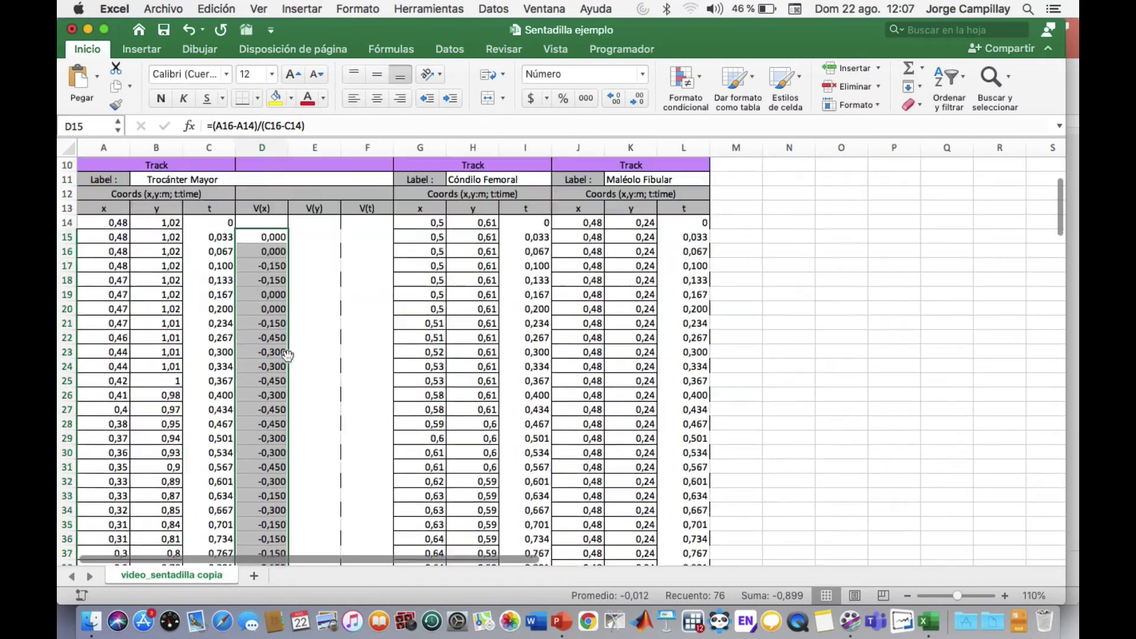
# - Examine the end of the V(x) column and the cells referenced by the formula in D90
pyautogui.click(299, 505)
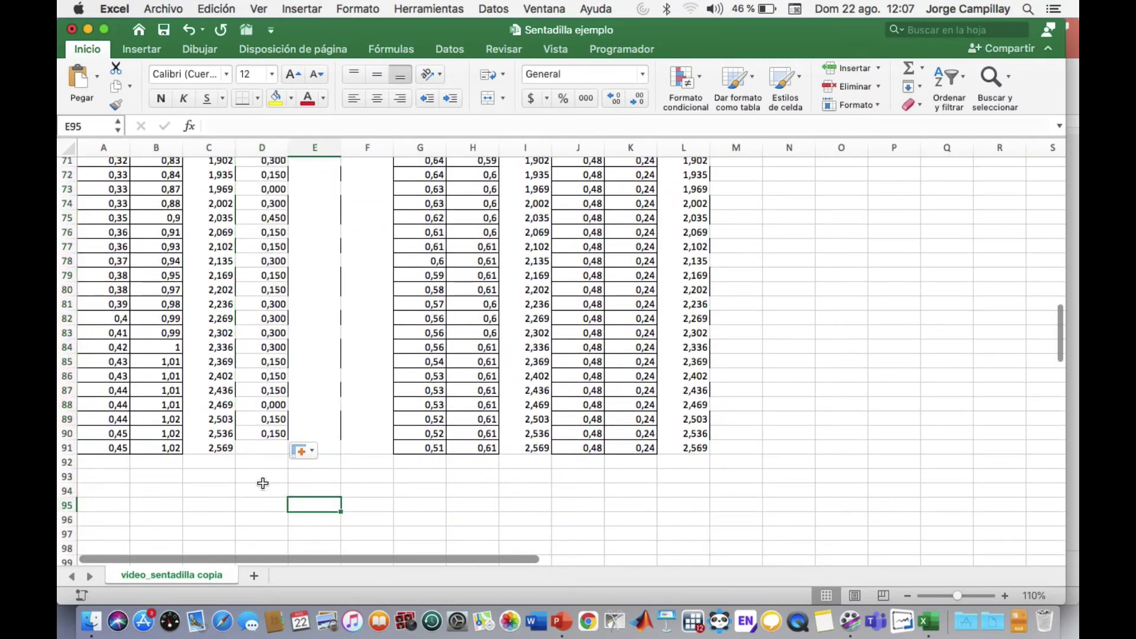
pyautogui.click(262, 449)
pyautogui.click(271, 435)
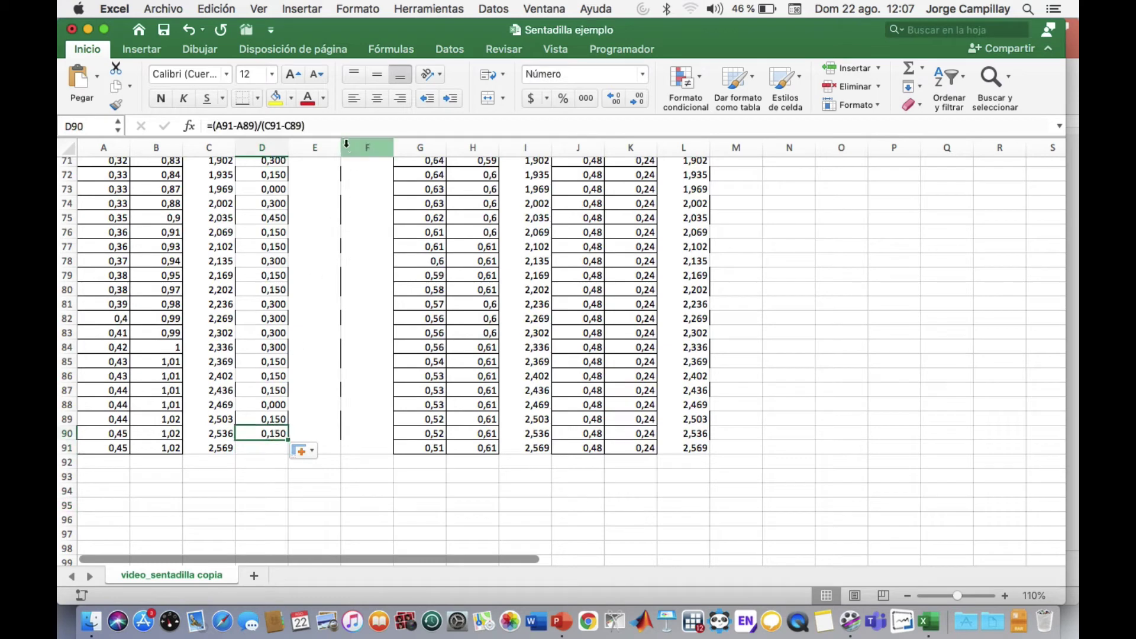
pyautogui.click(337, 126)
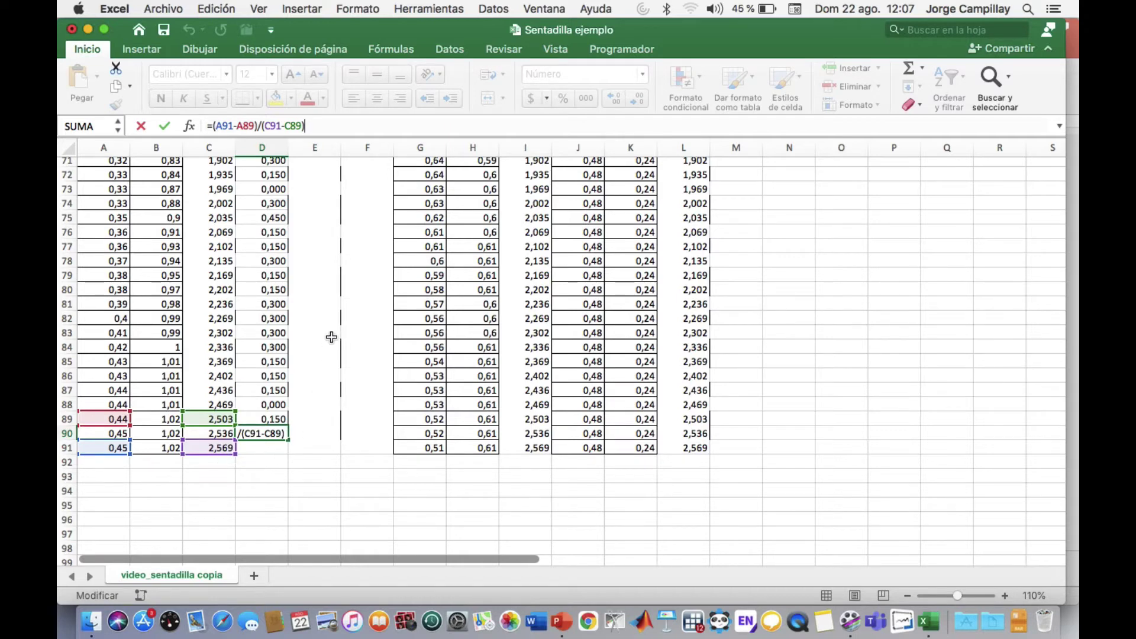
pyautogui.scroll(20, 331, 340)
pyautogui.click(456, 195)
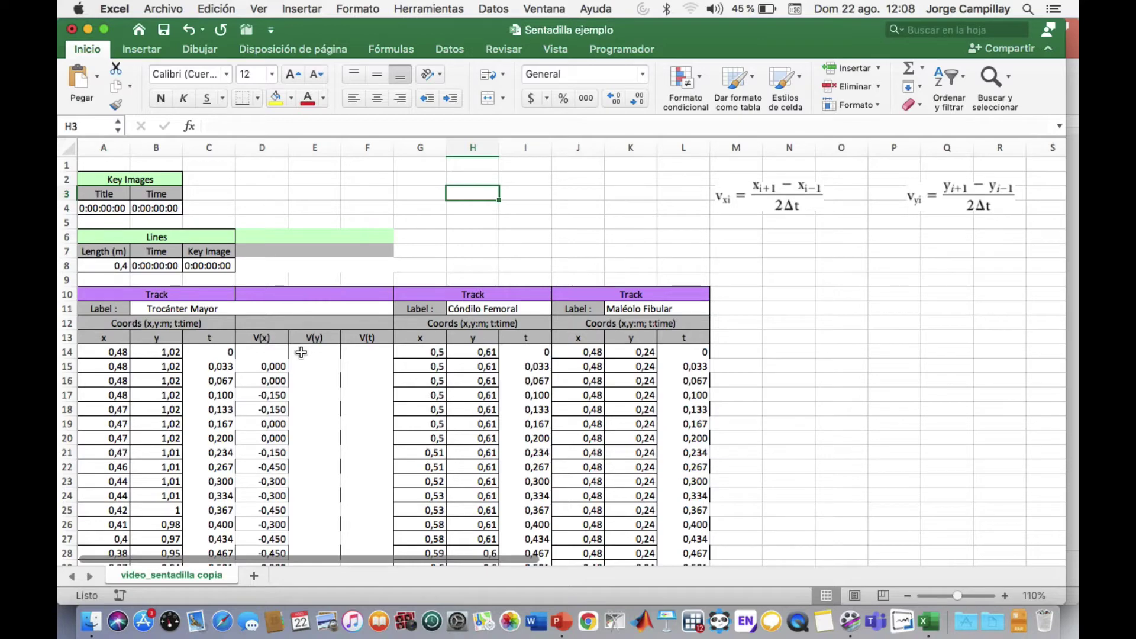
pyautogui.scroll(-15, 290, 441)
pyautogui.scroll(15, 292, 442)
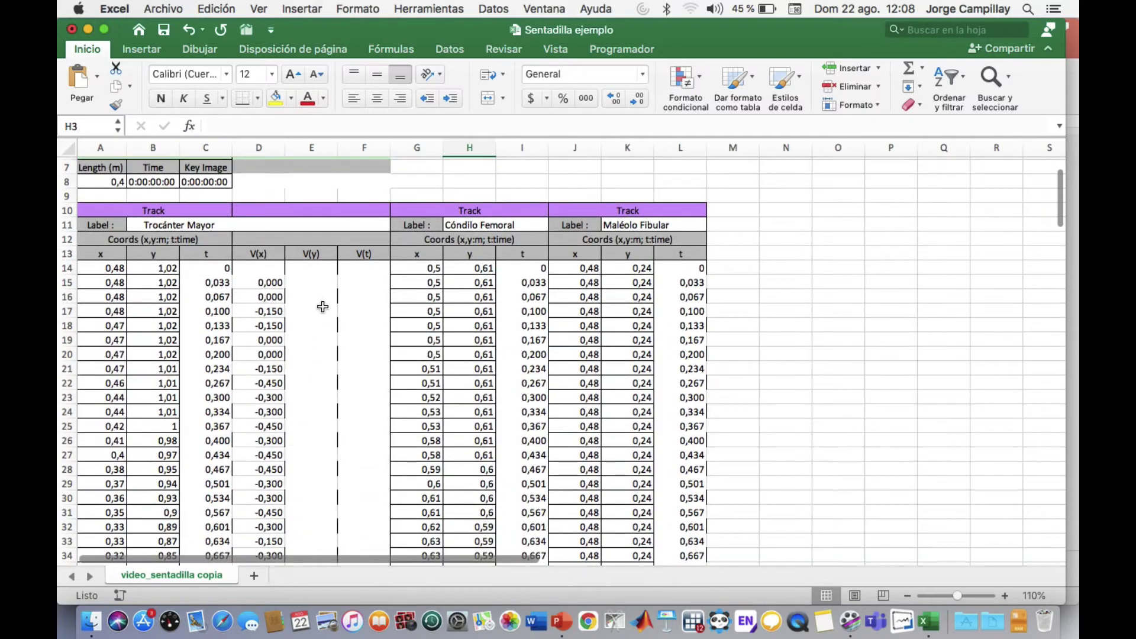
# - Enter the vertical velocity formula =(B16-B14)/(C16-C14) in cell E15
pyautogui.click(313, 286)
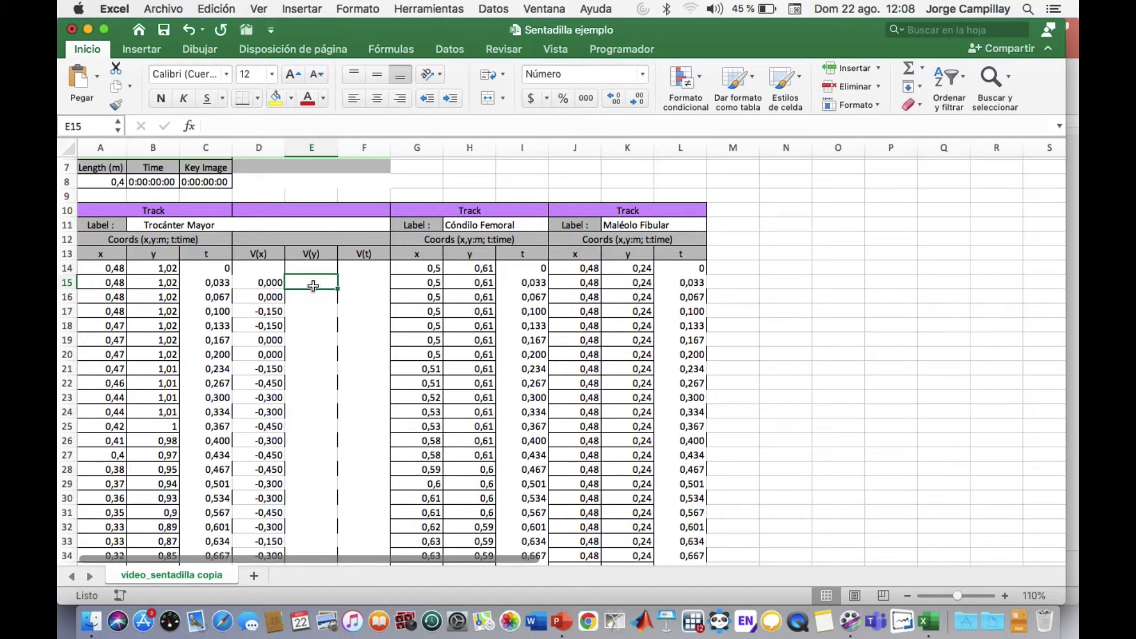
pyautogui.write('=(')
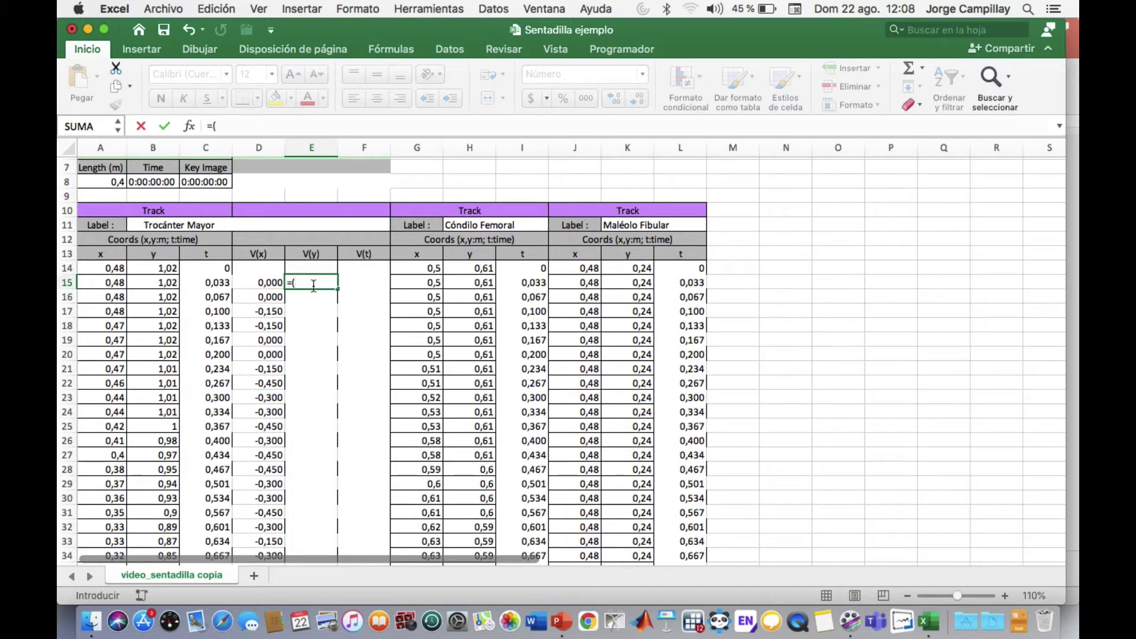
pyautogui.click(165, 296)
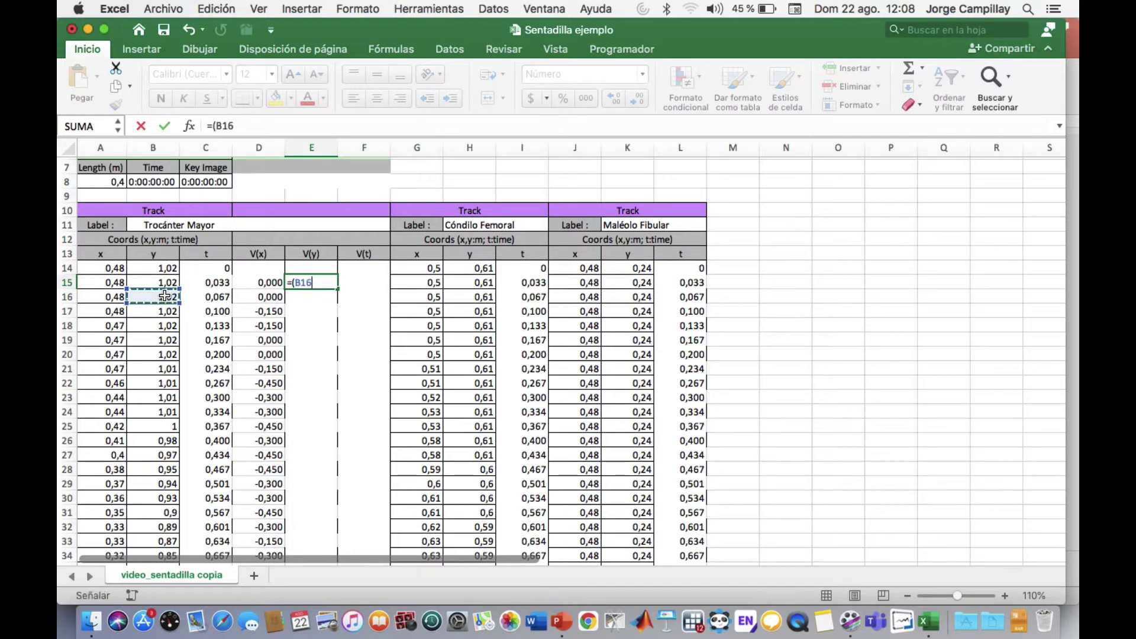
pyautogui.write('-')
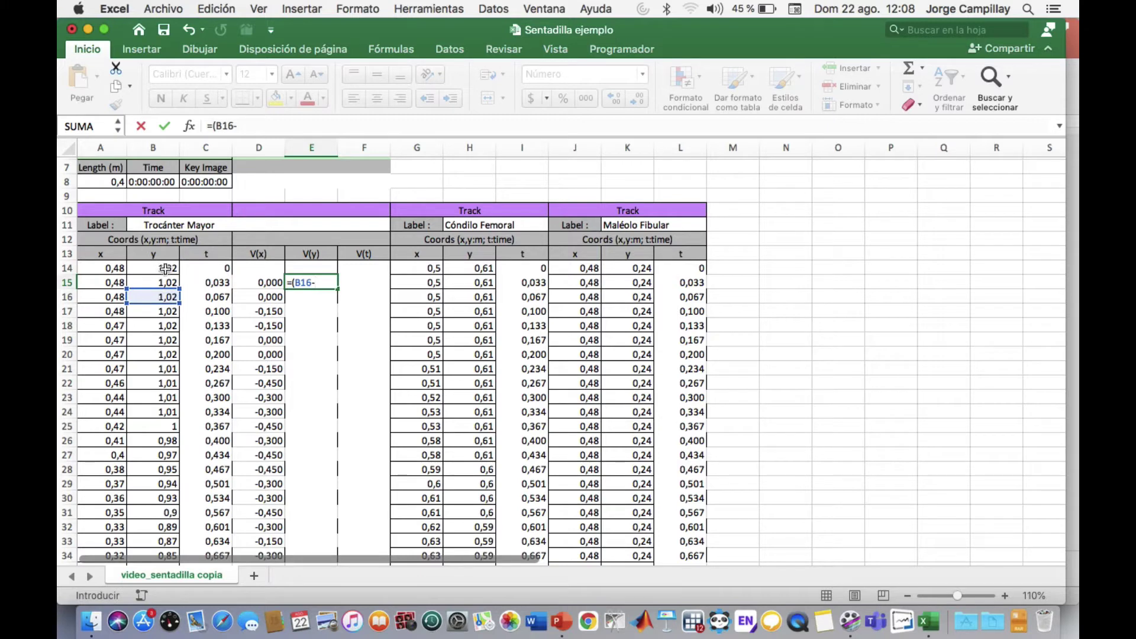
pyautogui.click(167, 268)
pyautogui.write(')')
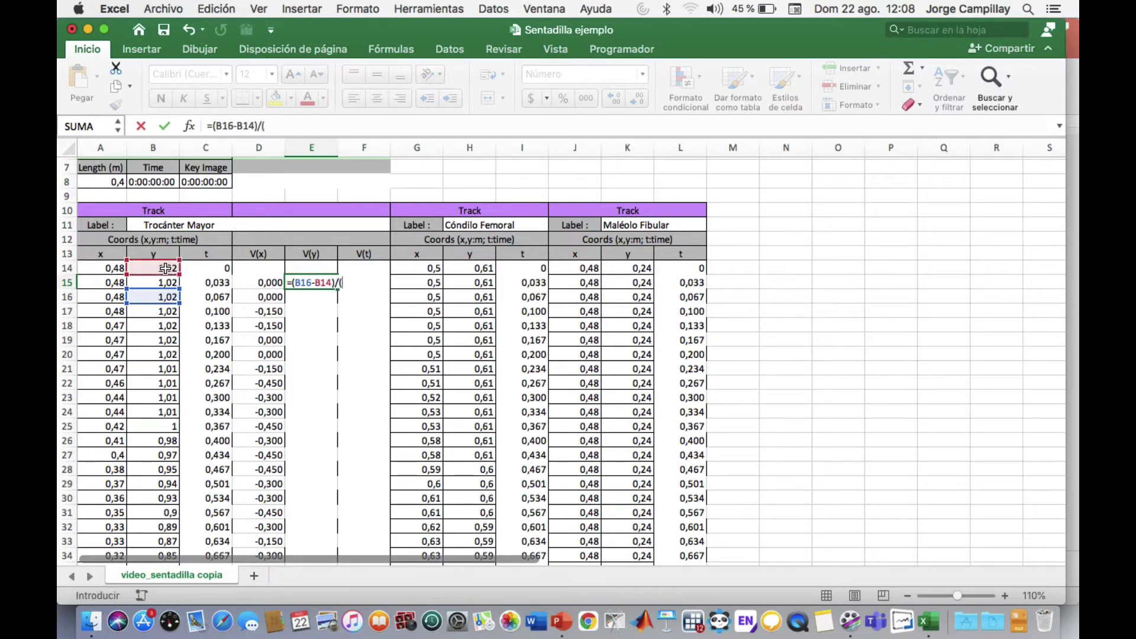
pyautogui.write('/(')
pyautogui.click(212, 297)
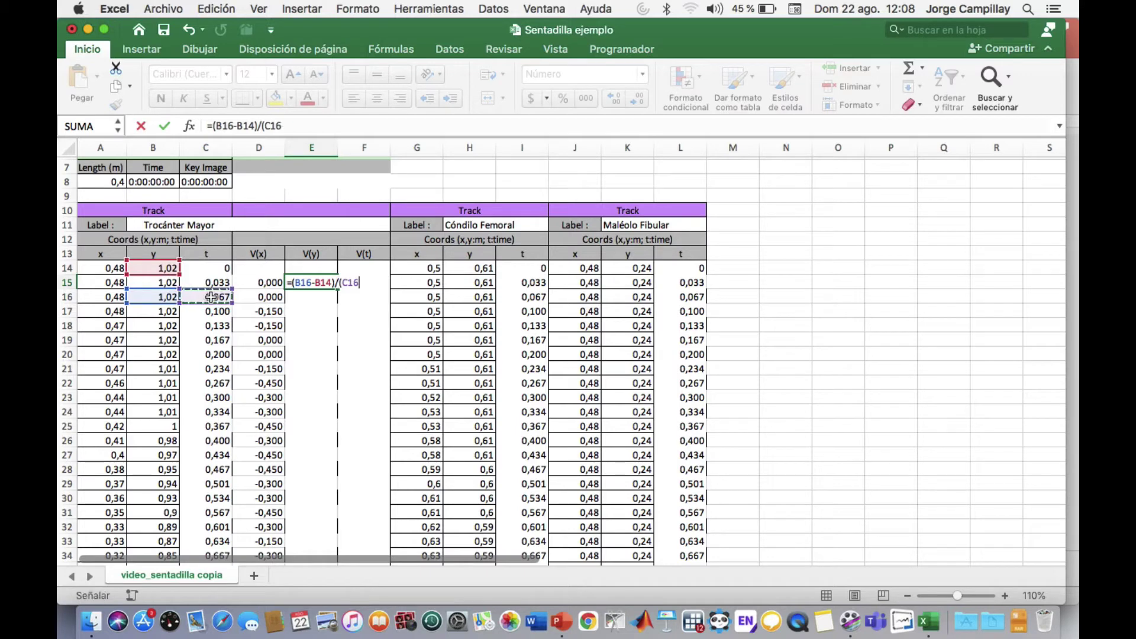
pyautogui.write('-')
pyautogui.click(220, 269)
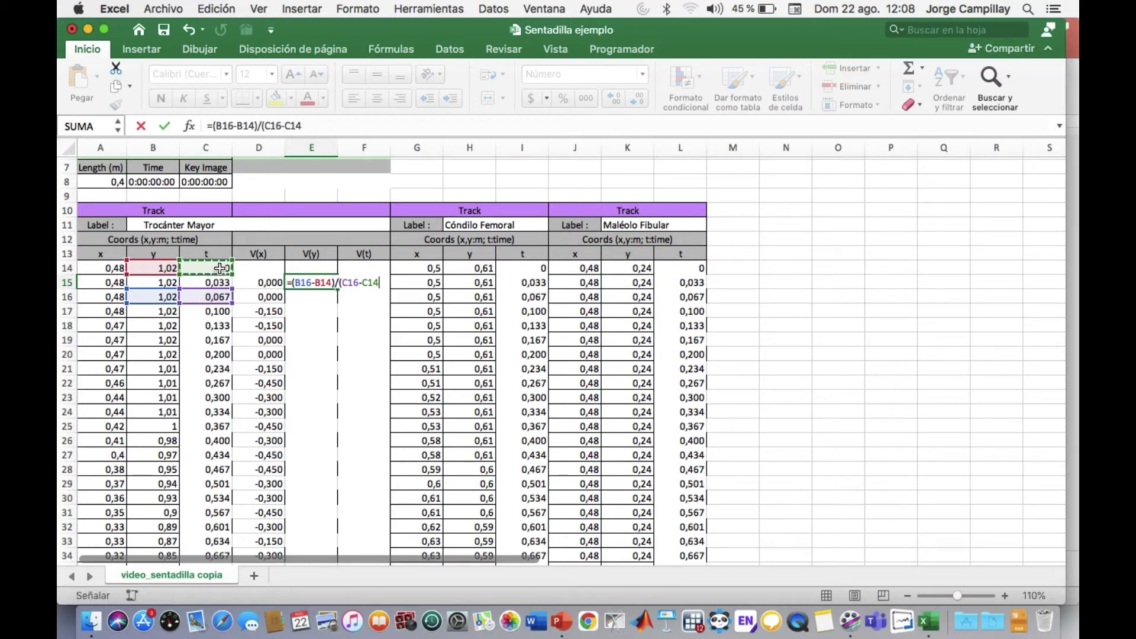
pyautogui.press('Return')
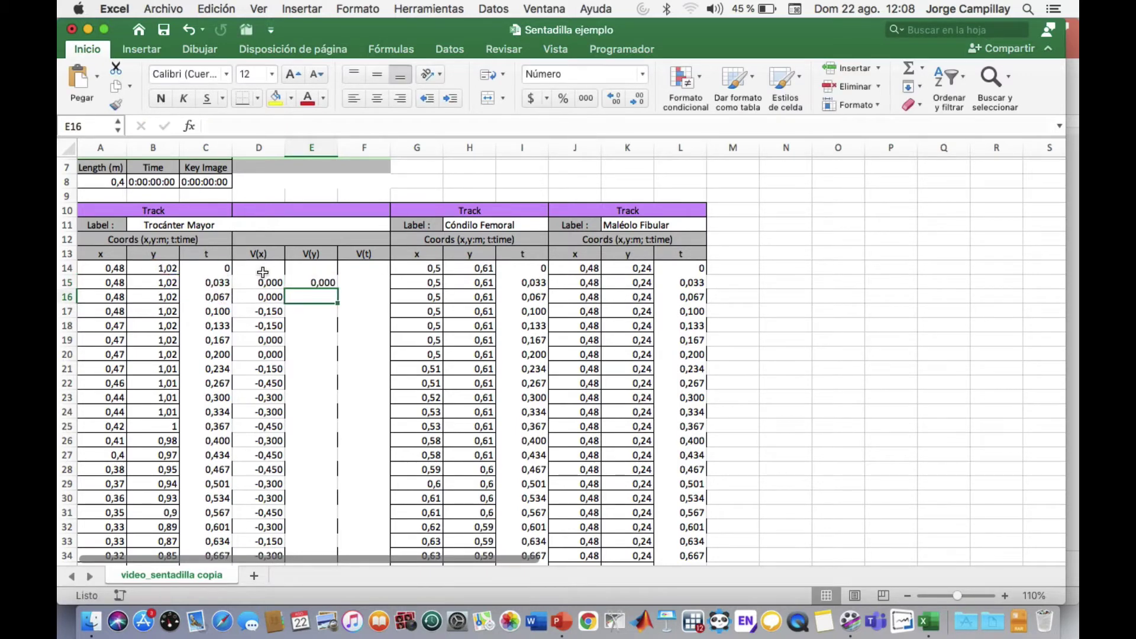
# - Fill the V(y) formula from E15 down to E90, the second-to-last data row
pyautogui.click(317, 282)
pyautogui.moveTo(337, 288); pyautogui.dragTo(316, 514)
pyautogui.scroll(20, 362, 310)
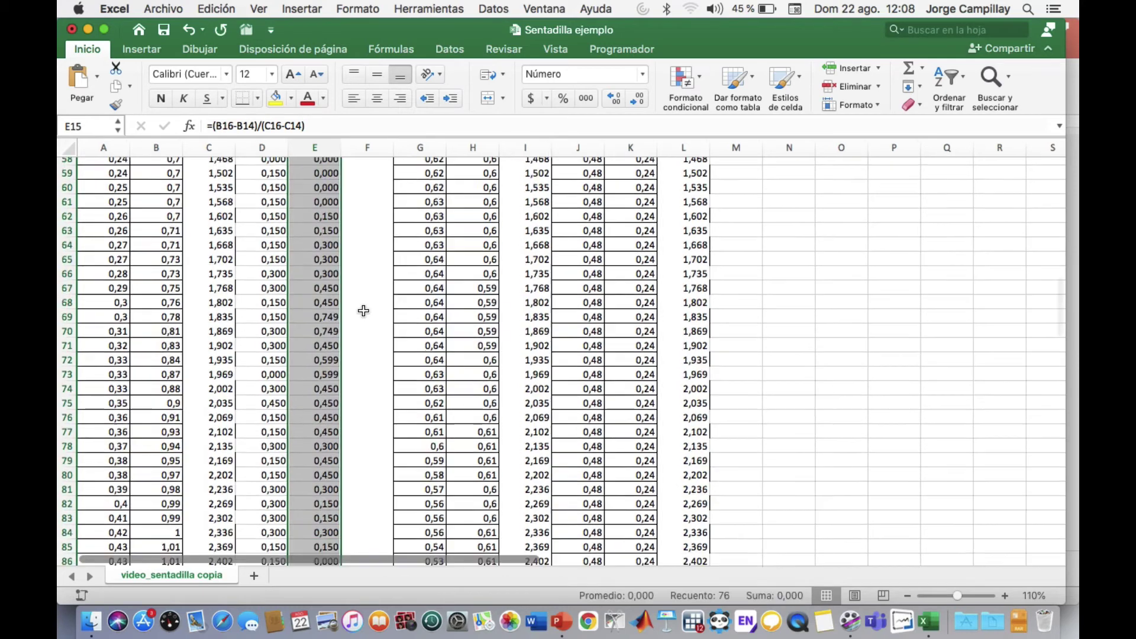
# - Enter the total velocity formula =RAIZ(D15^2+E15^2) in cell F15
pyautogui.click(368, 368)
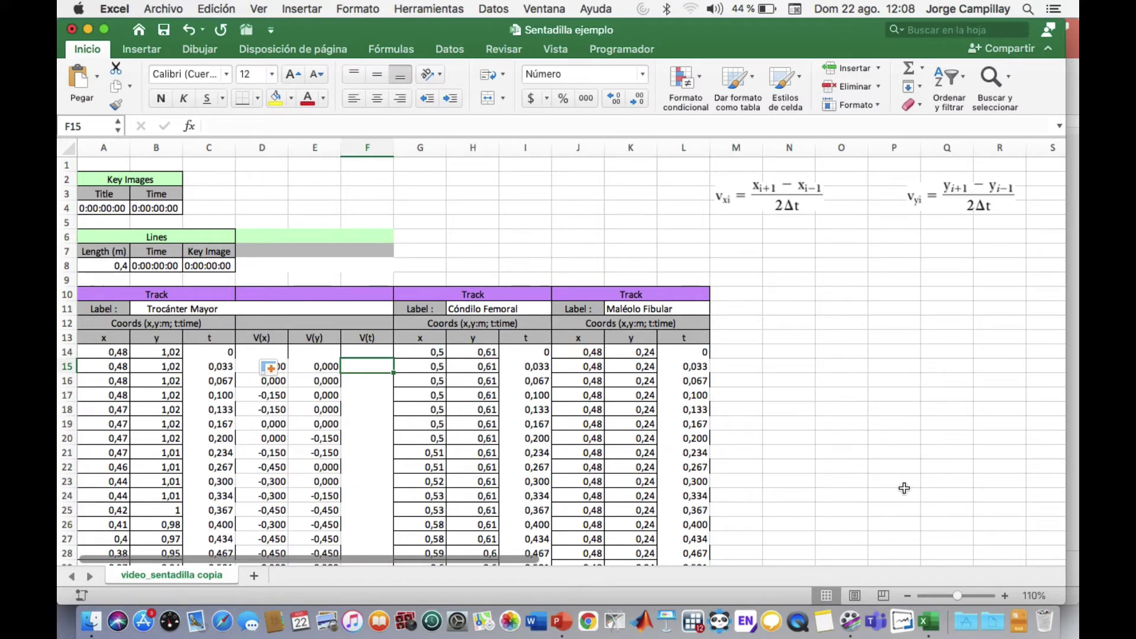
pyautogui.write('=')
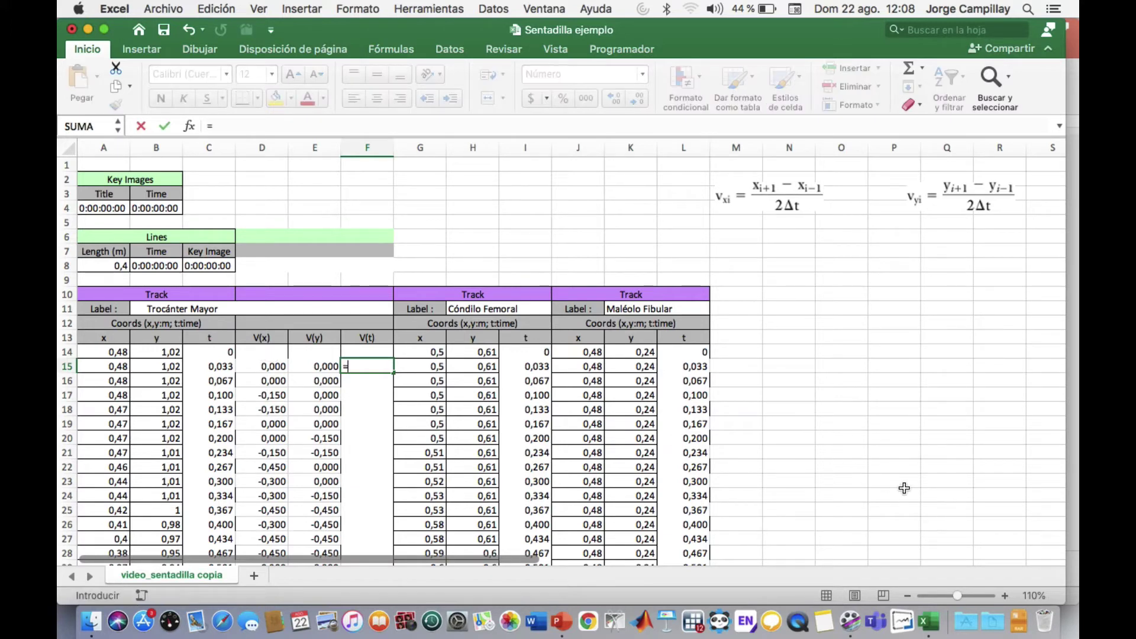
pyautogui.write('raiz(')
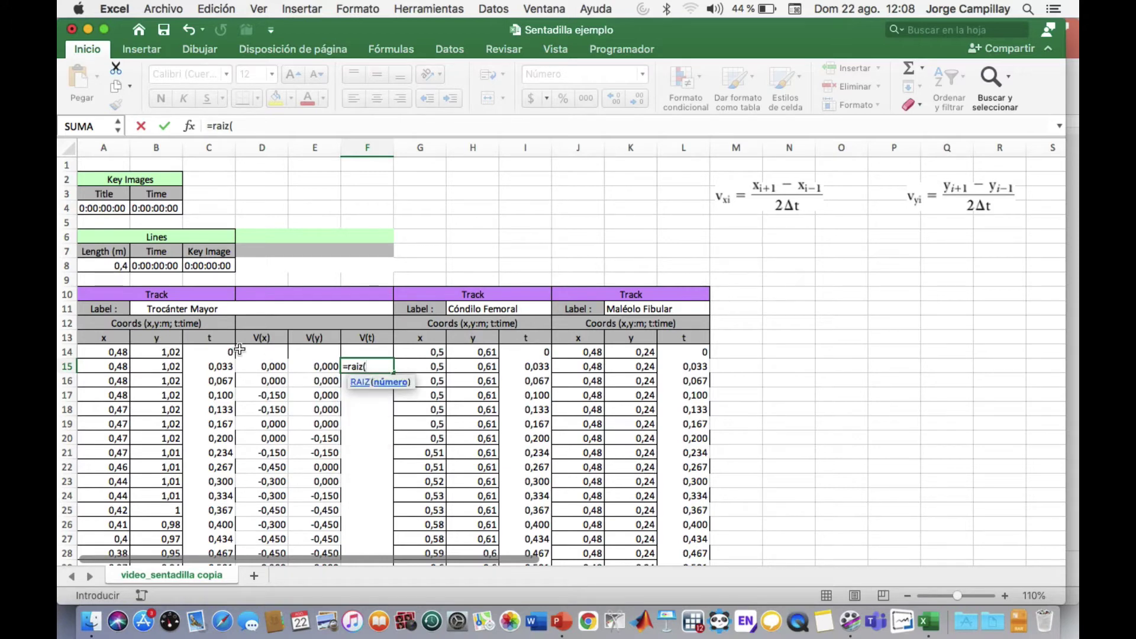
pyautogui.click(266, 367)
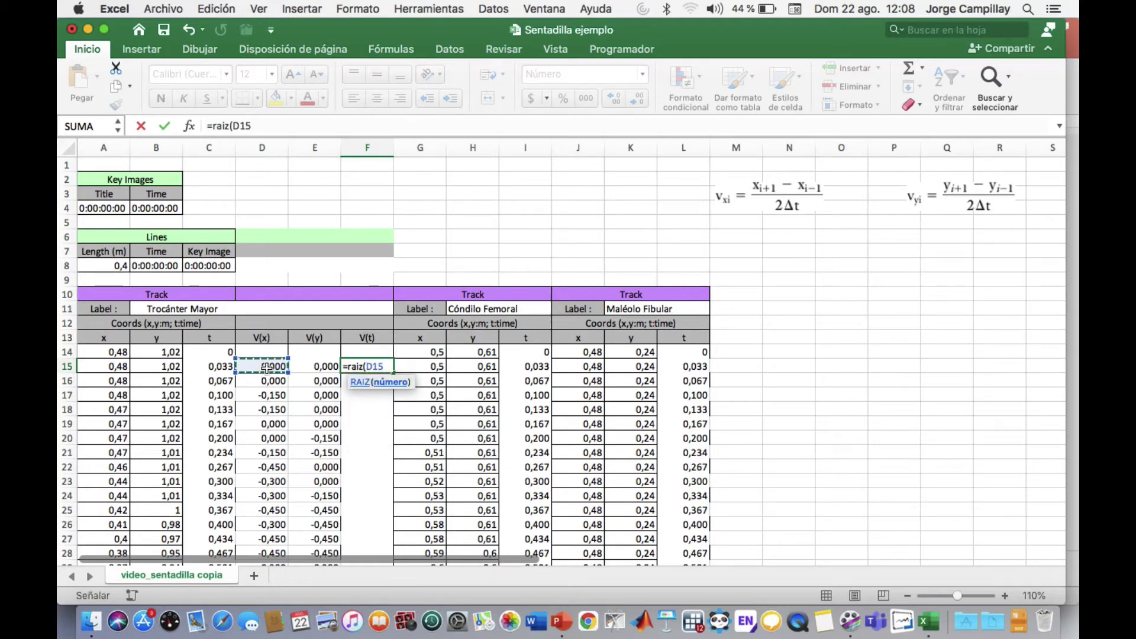
pyautogui.write('^2+')
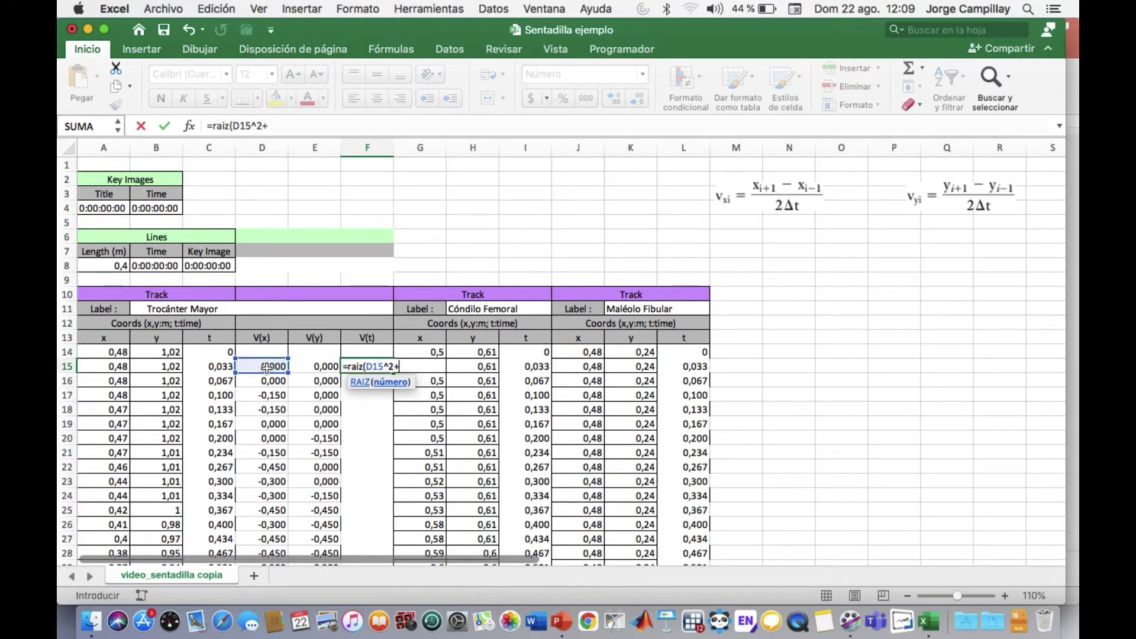
pyautogui.click(314, 367)
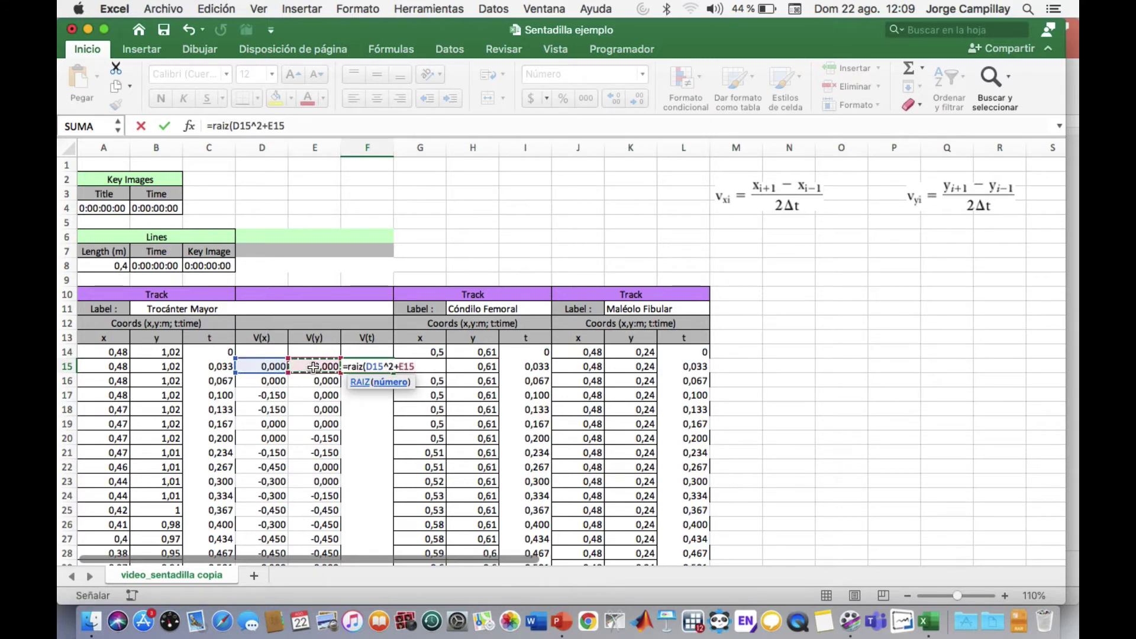
pyautogui.write('^2')
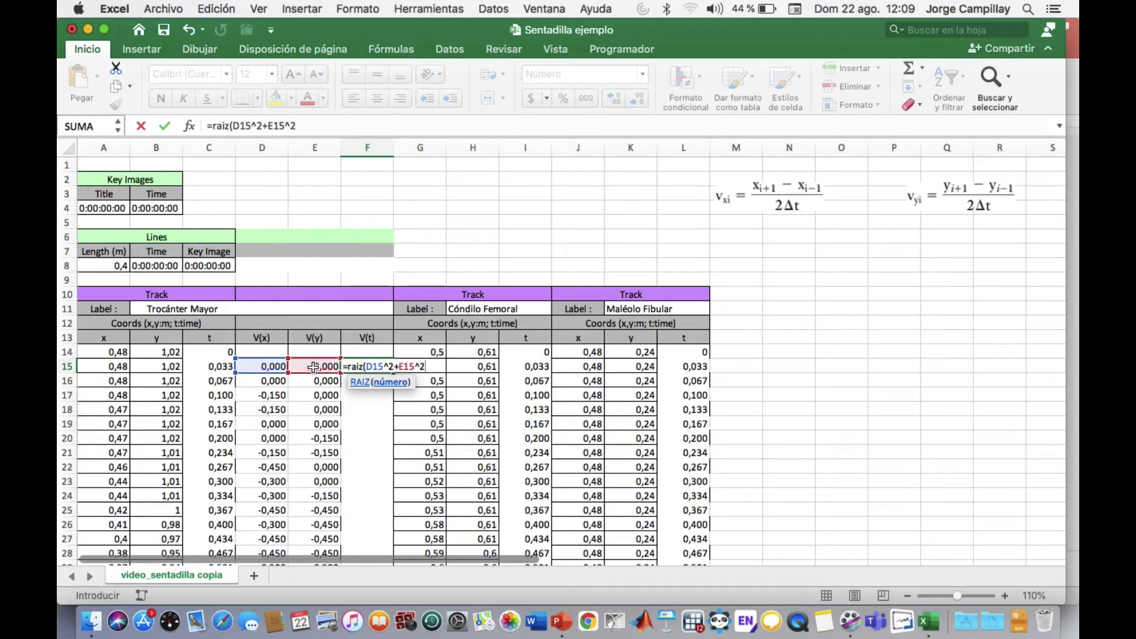
pyautogui.write(')')
pyautogui.press('Return')
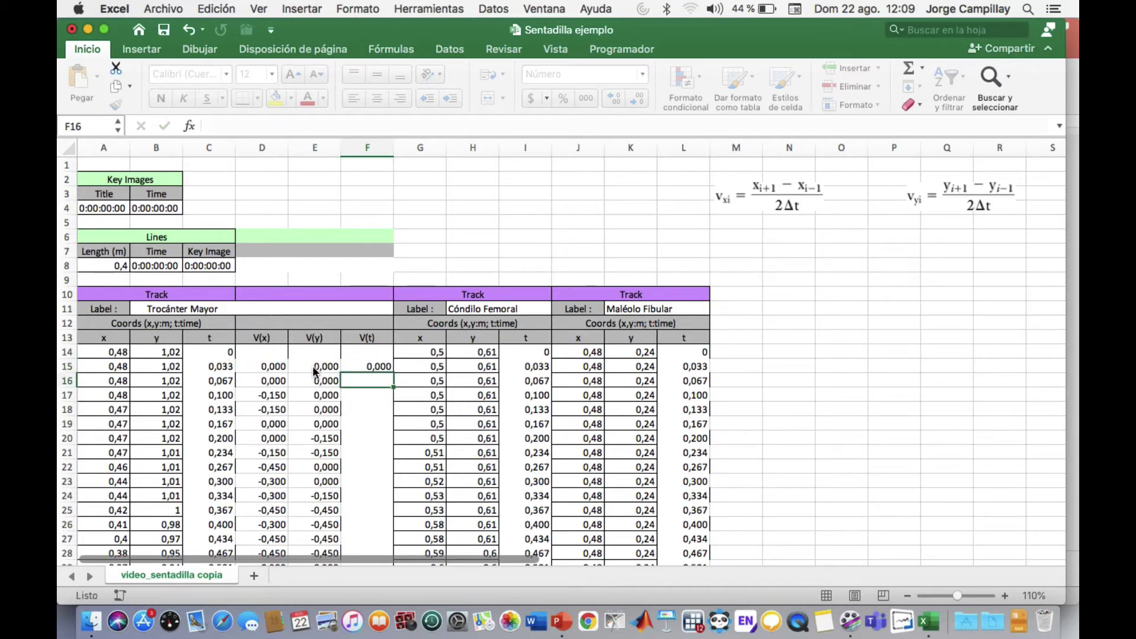
# - Fill the V(t) formula from F15 down to F90
pyautogui.press('Up')
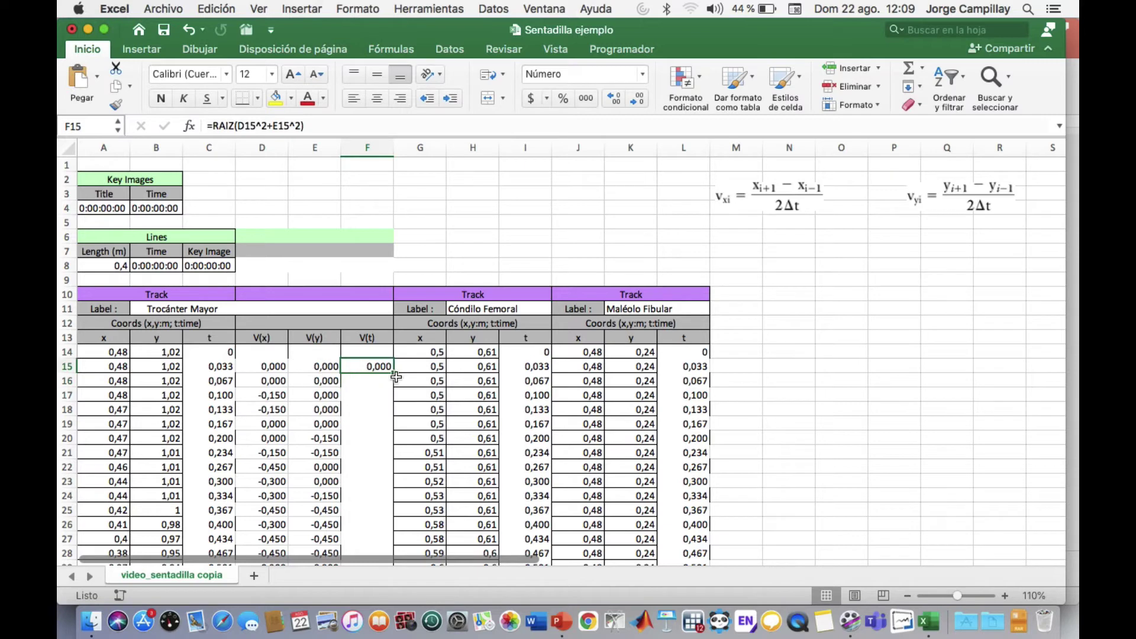
pyautogui.moveTo(393, 371); pyautogui.dragTo(368, 512)
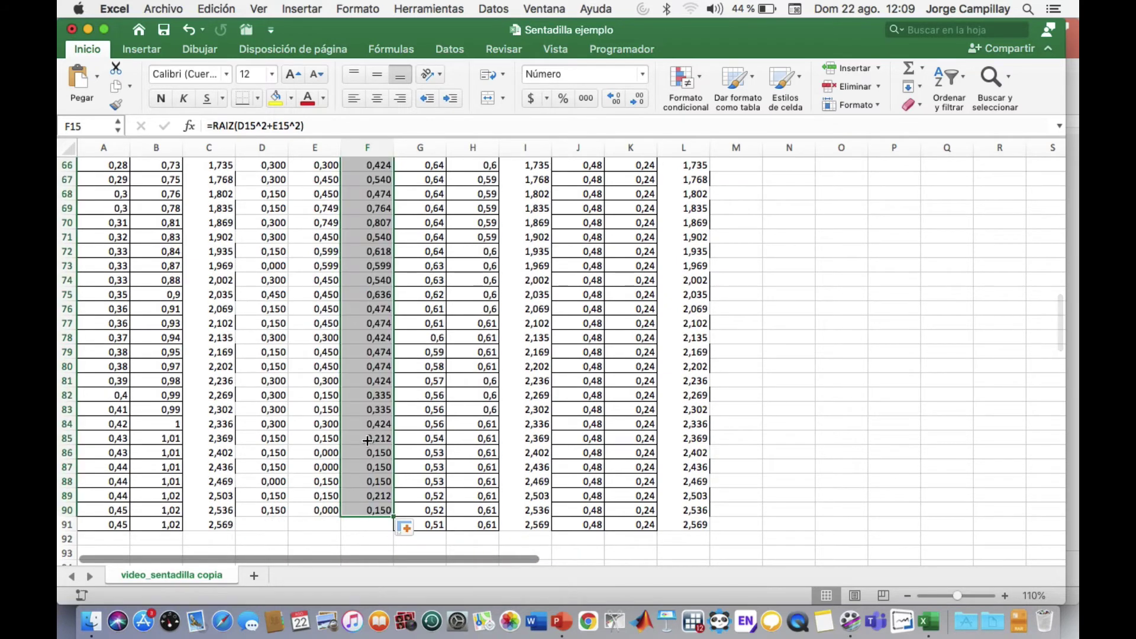
pyautogui.scroll(3, 368, 345)
pyautogui.scroll(15, 368, 341)
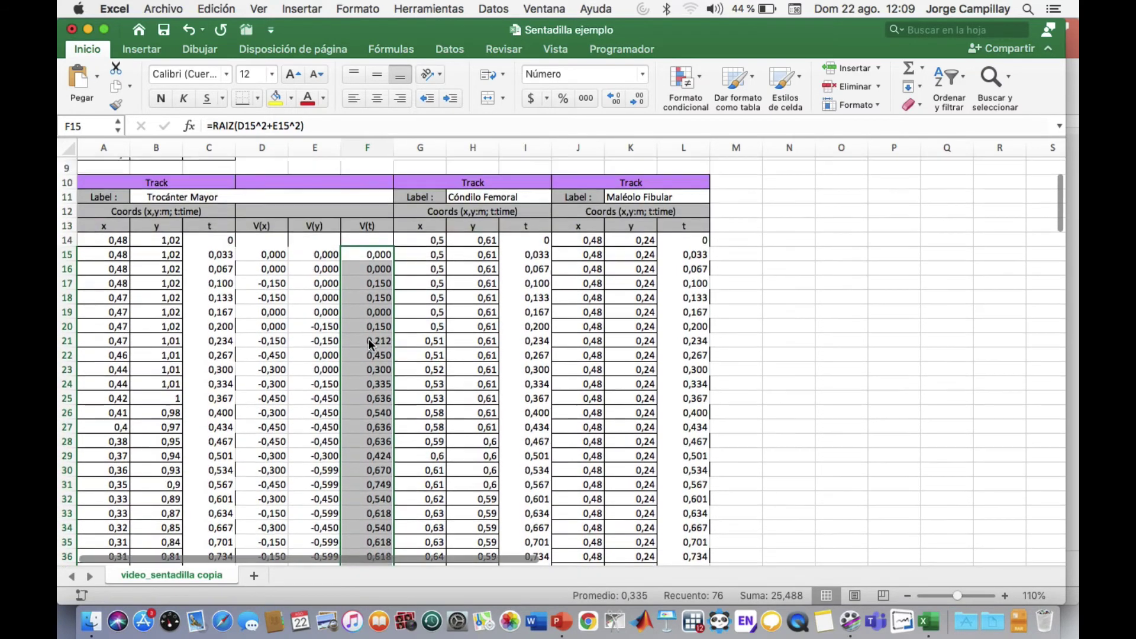
pyautogui.scroll(-3, 368, 341)
# - Plot the total velocity values in F15:F90 as a basic 2D line chart and move it slightly away from the V(t) column
pyautogui.click(266, 228)
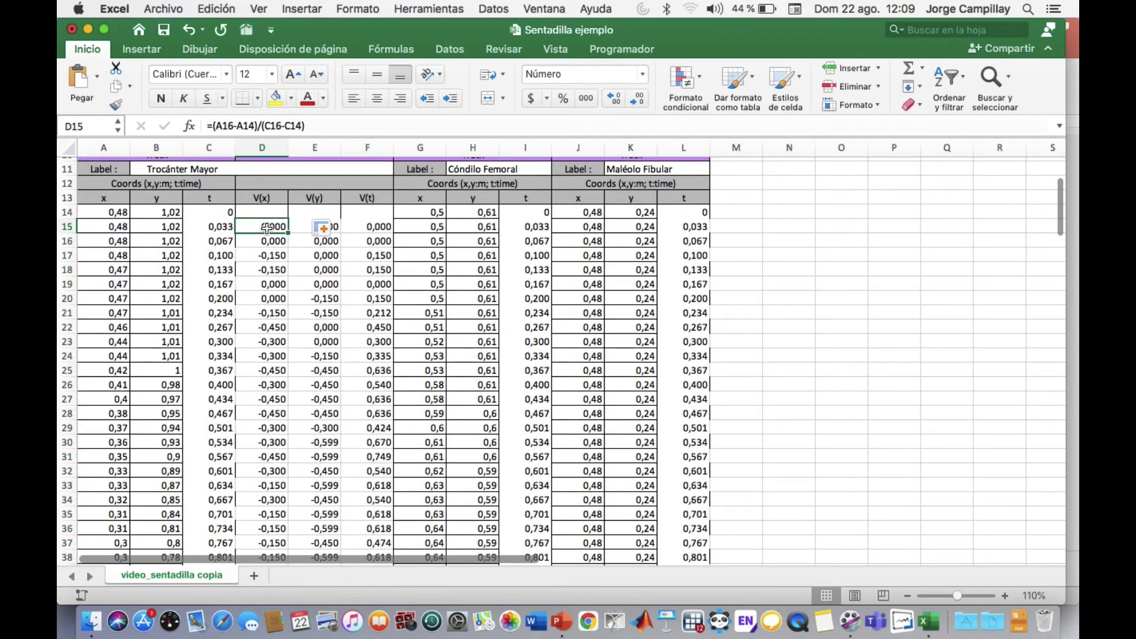
pyautogui.click(299, 227)
pyautogui.click(366, 226)
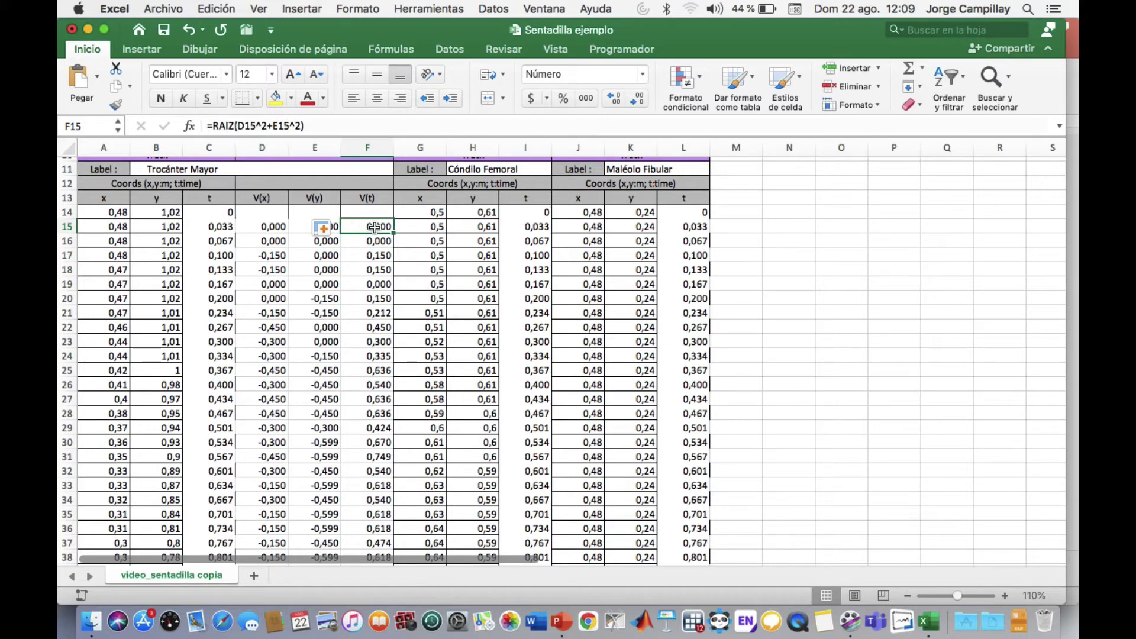
pyautogui.moveTo(373, 226); pyautogui.dragTo(379, 510)
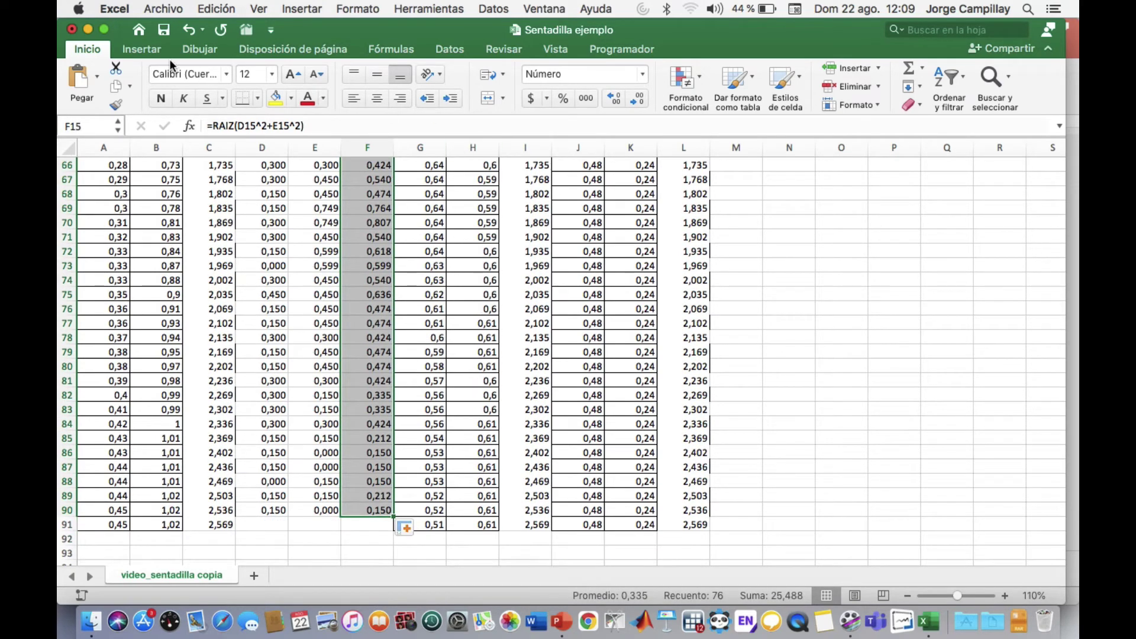
pyautogui.click(142, 50)
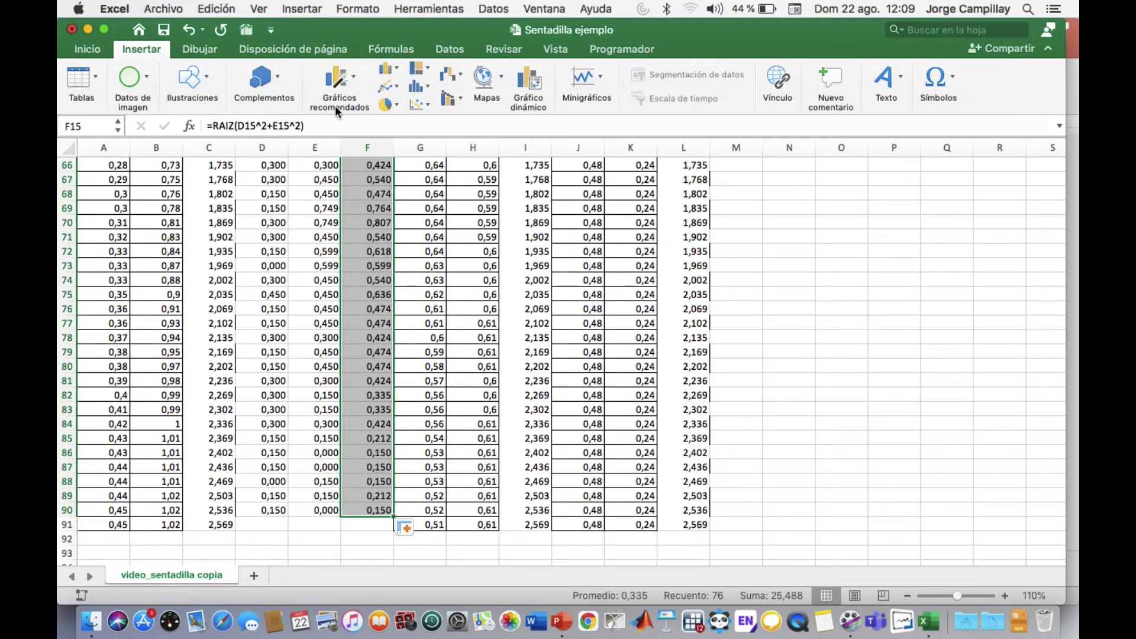
pyautogui.click(391, 84)
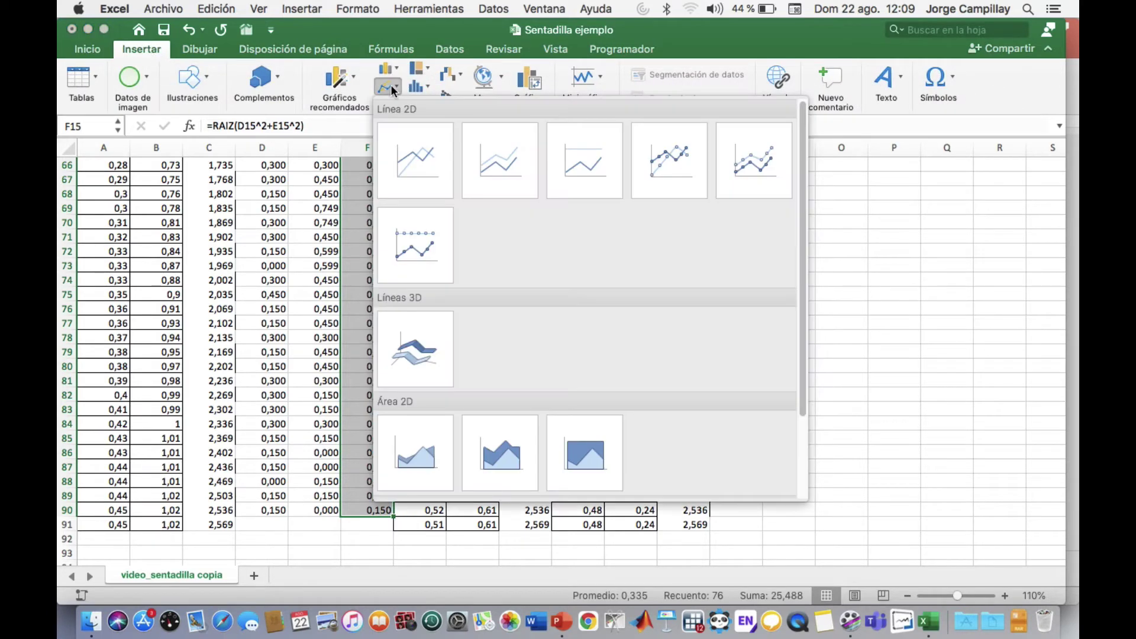
pyautogui.click(419, 160)
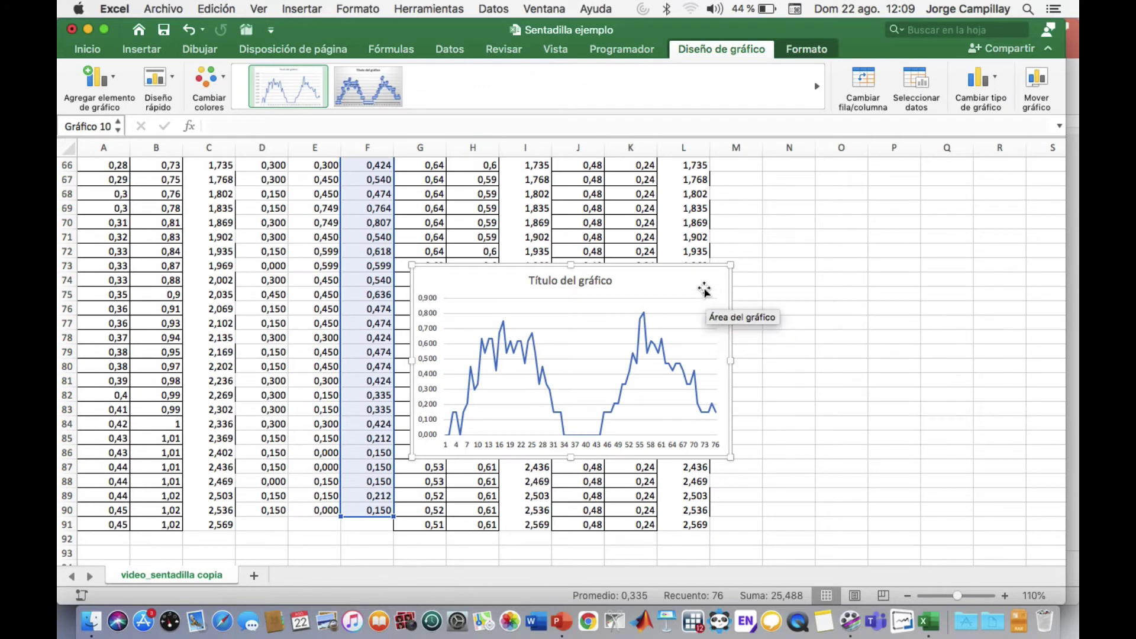
pyautogui.moveTo(710, 282); pyautogui.dragTo(757, 254)
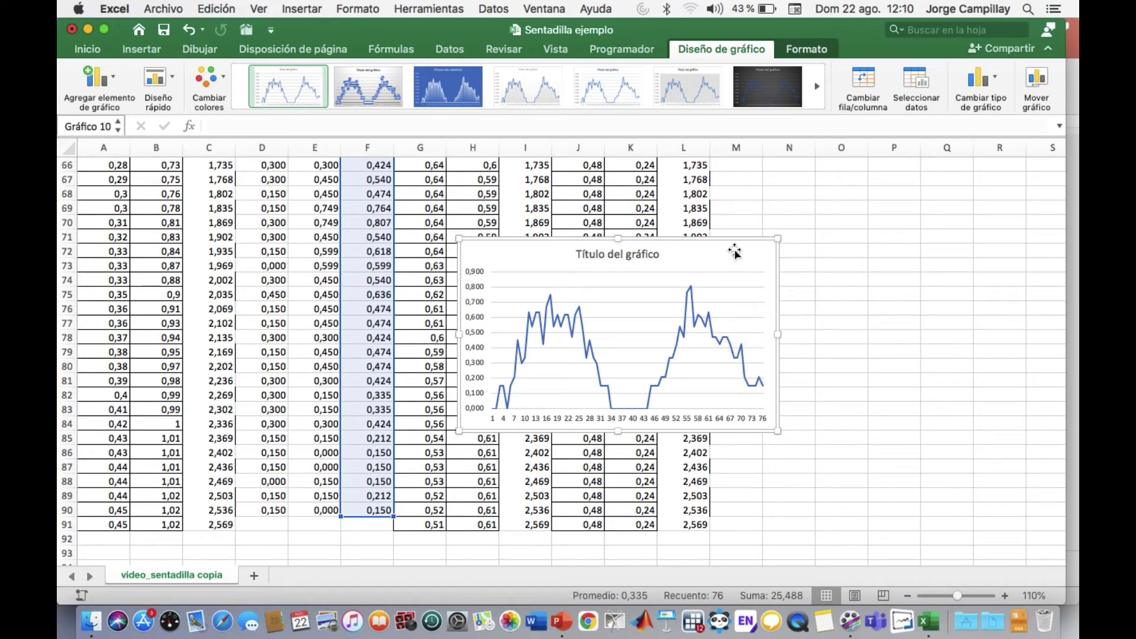
# - Delete the line chart of the total velocity from the sheet
pyautogui.press('Delete')
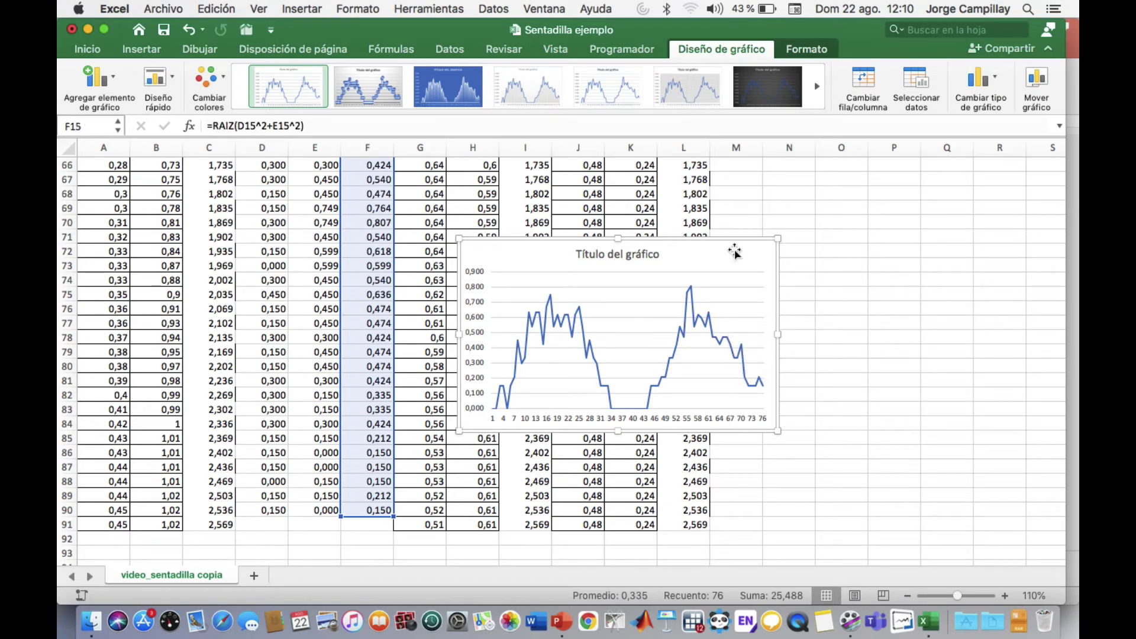
pyautogui.click(815, 266)
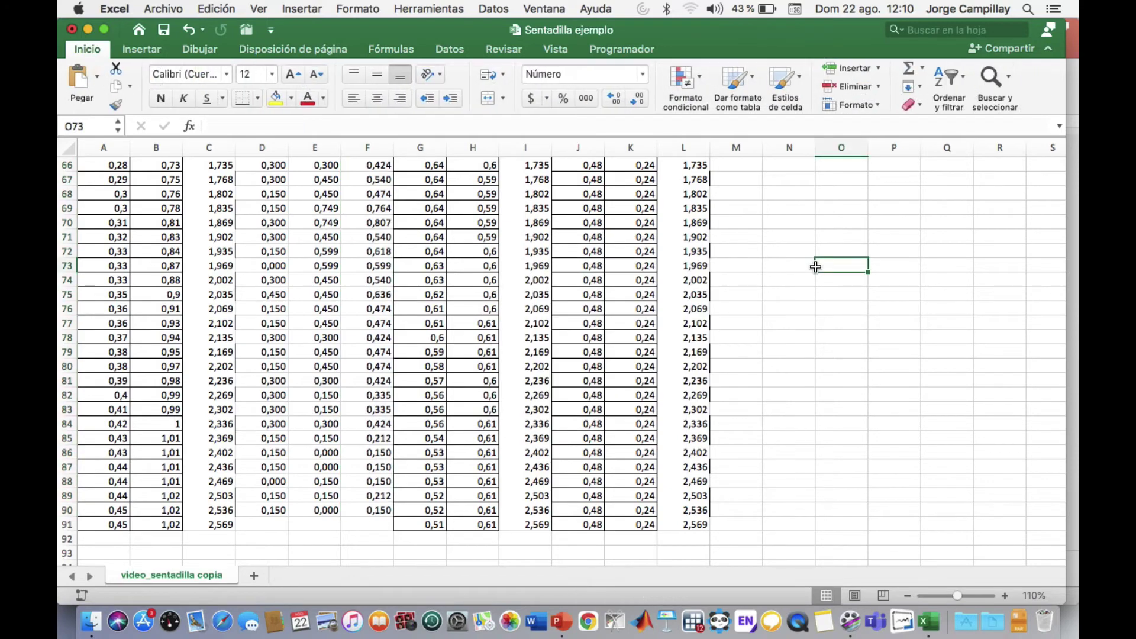
# - Examine the V(t) formula in F15 and the V(x) formula in D15 together with the cells they reference
pyautogui.scroll(10, 816, 266)
pyautogui.scroll(10, 816, 266)
pyautogui.scroll(-2, 816, 267)
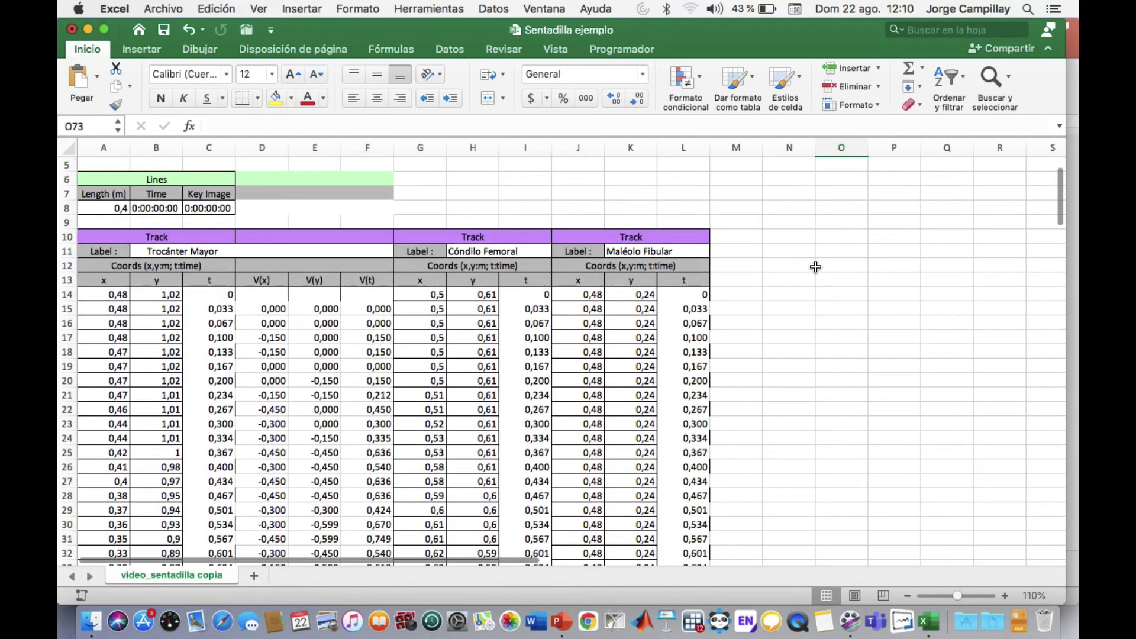
pyautogui.click(379, 308)
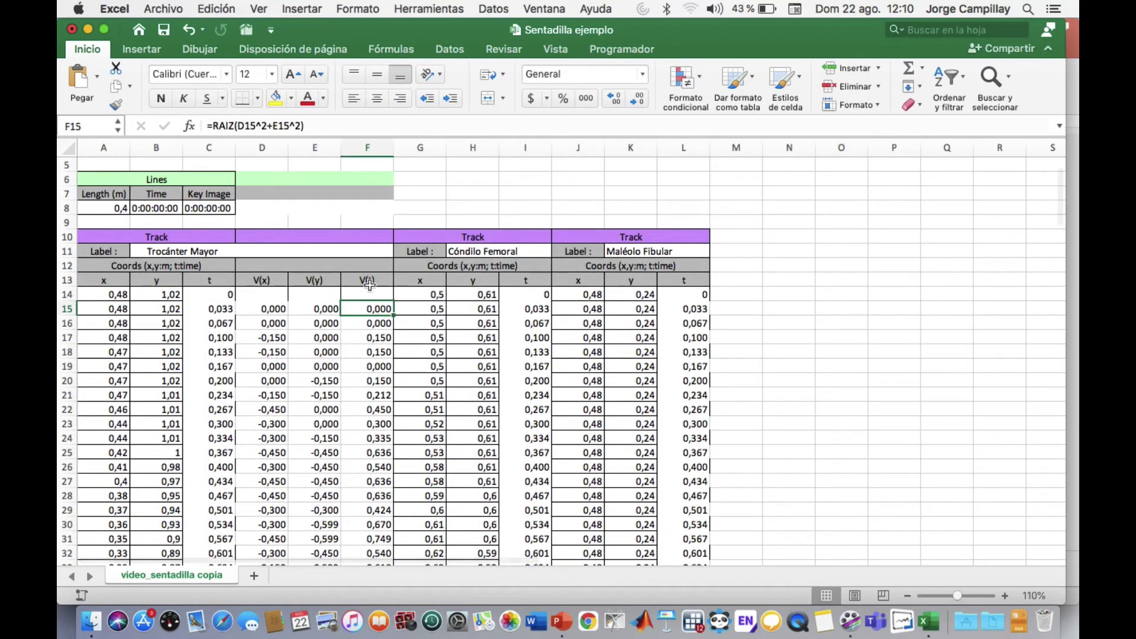
pyautogui.click(338, 127)
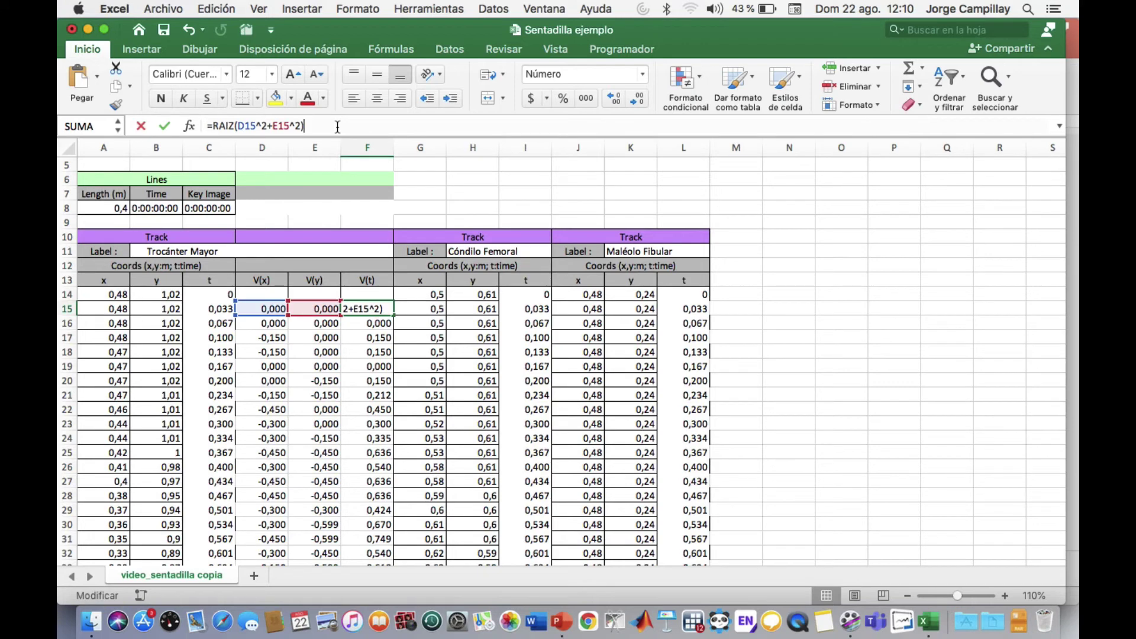
pyautogui.click(772, 295)
pyautogui.click(272, 313)
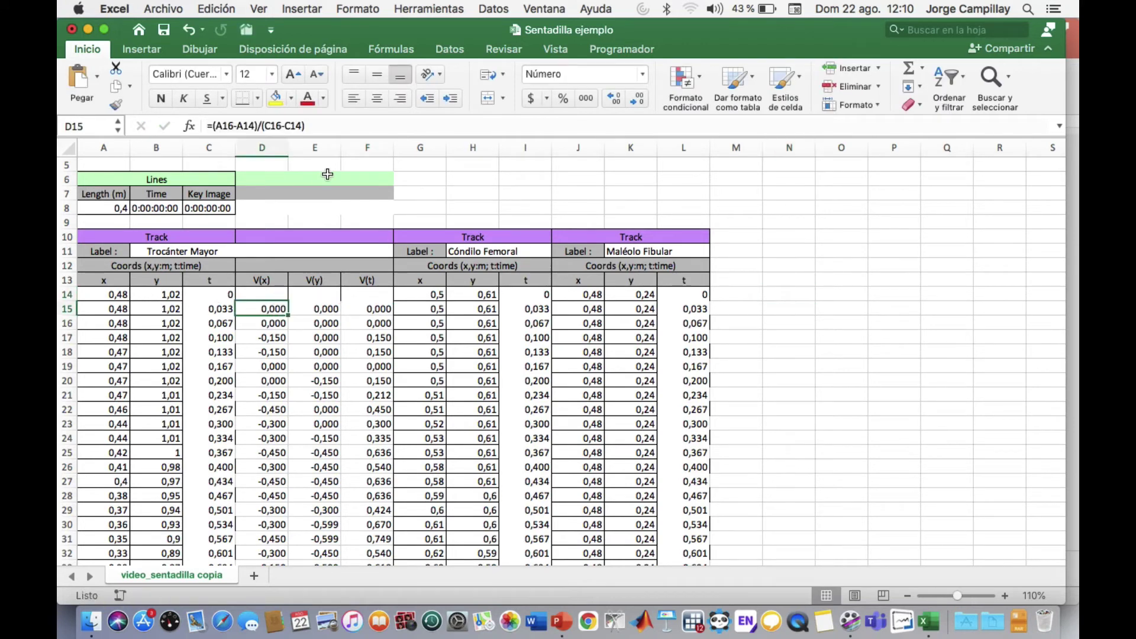
pyautogui.click(329, 126)
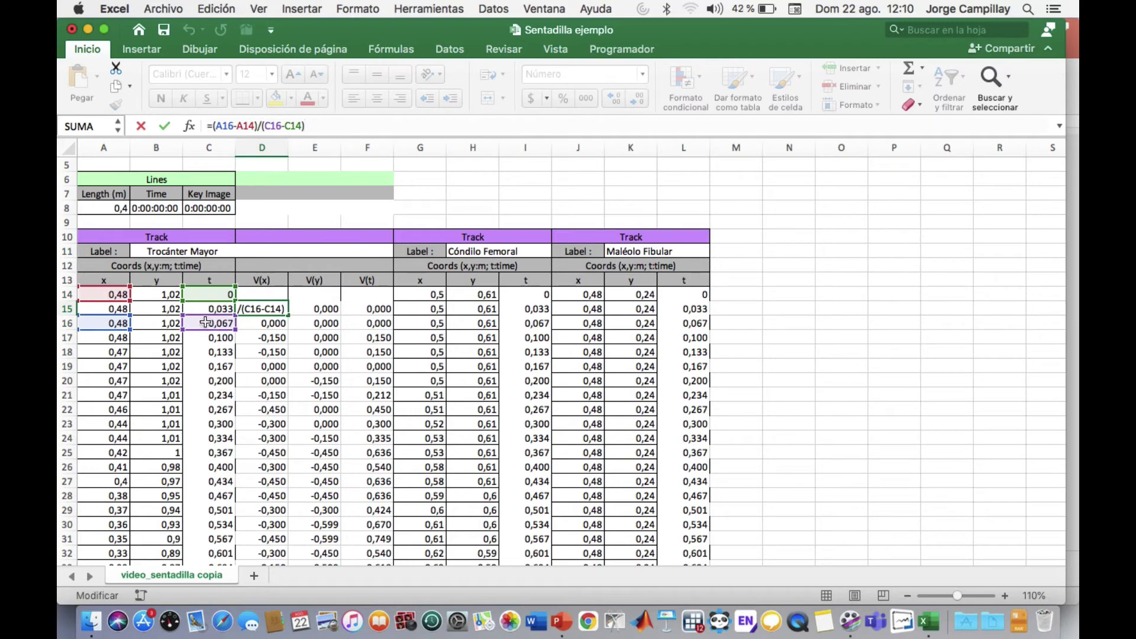
pyautogui.click(814, 312)
pyautogui.scroll(4, 815, 312)
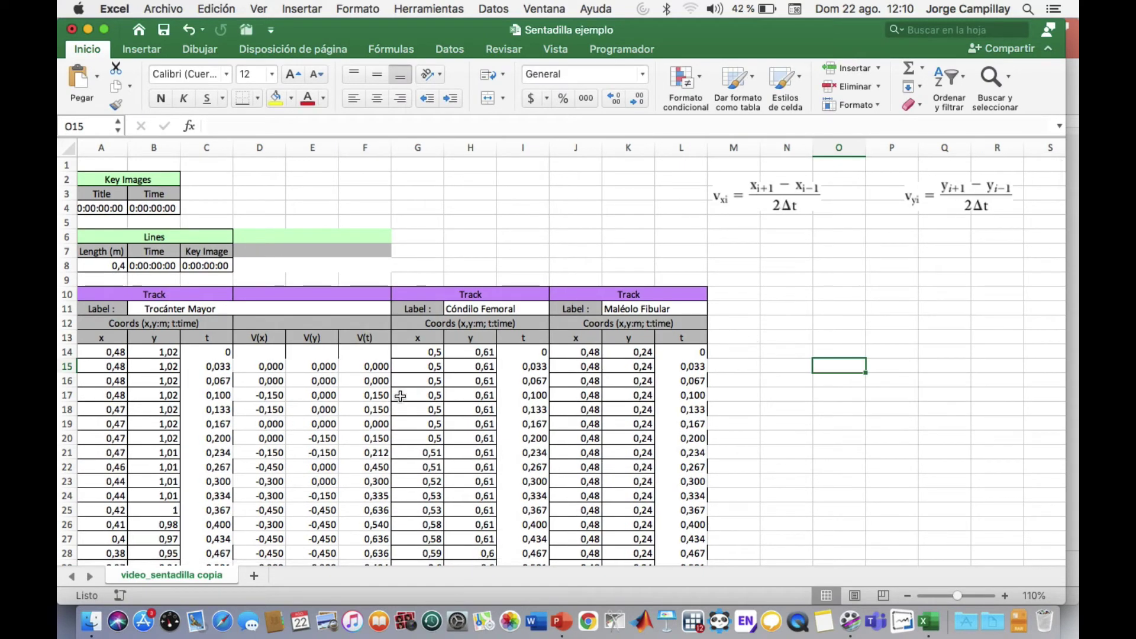
# - Calculate twice the time interval in N8 with the formula =2*C15
pyautogui.click(222, 367)
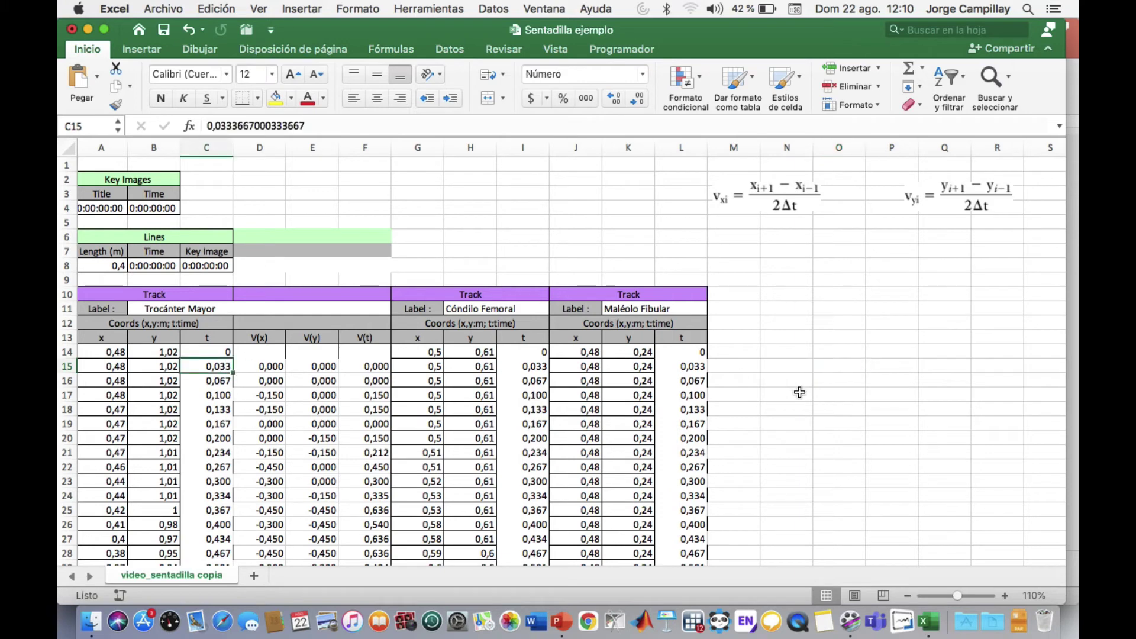
pyautogui.click(834, 337)
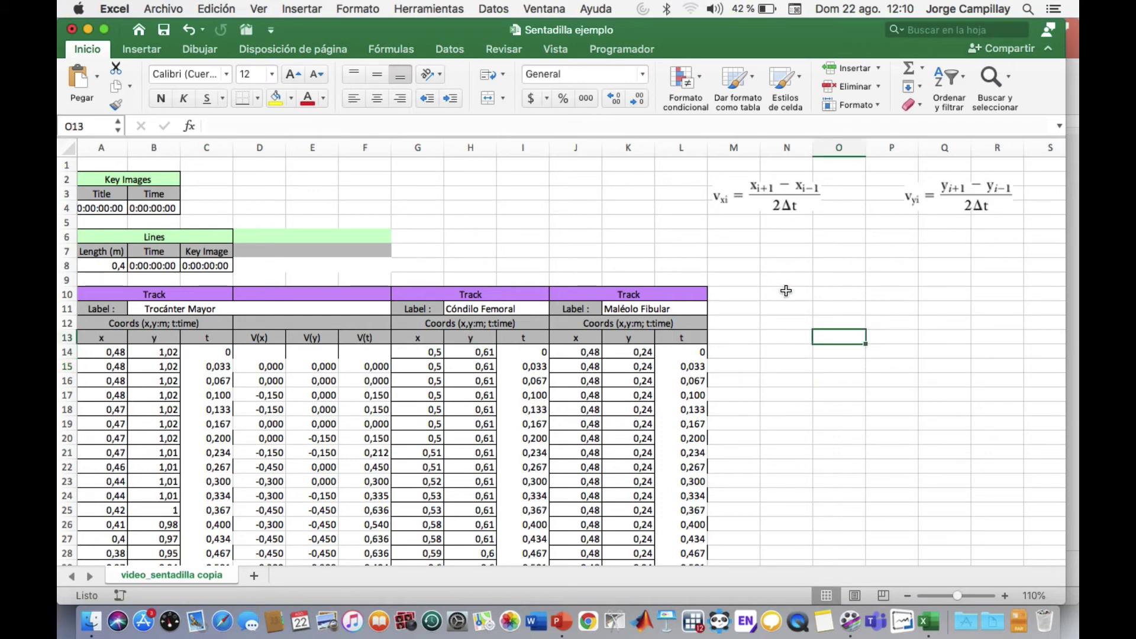
pyautogui.click(783, 266)
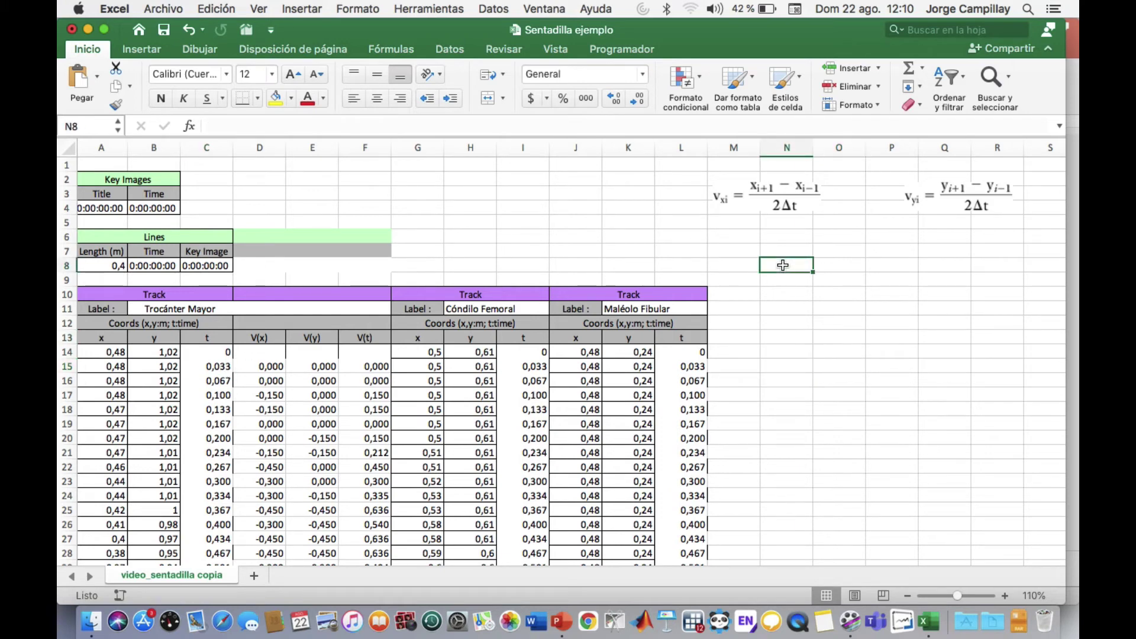
pyautogui.write('=')
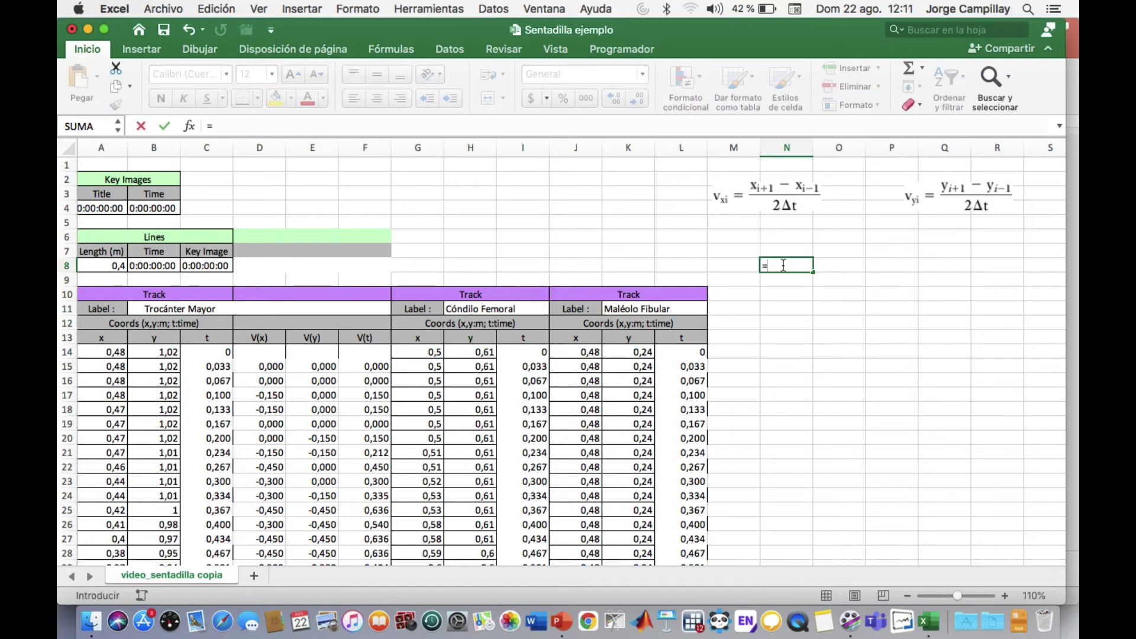
pyautogui.write('2*')
pyautogui.click(224, 367)
pyautogui.press('Return')
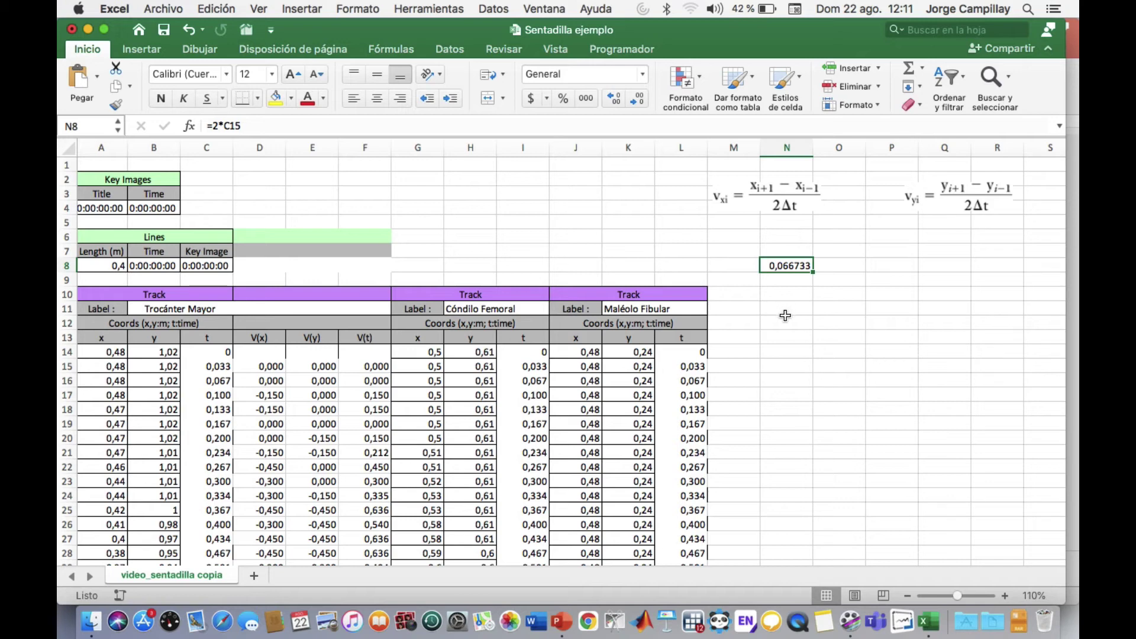
# - Calculate the time difference between the following and preceding frames in N10 with the formula =(C16-C14)
pyautogui.click(788, 296)
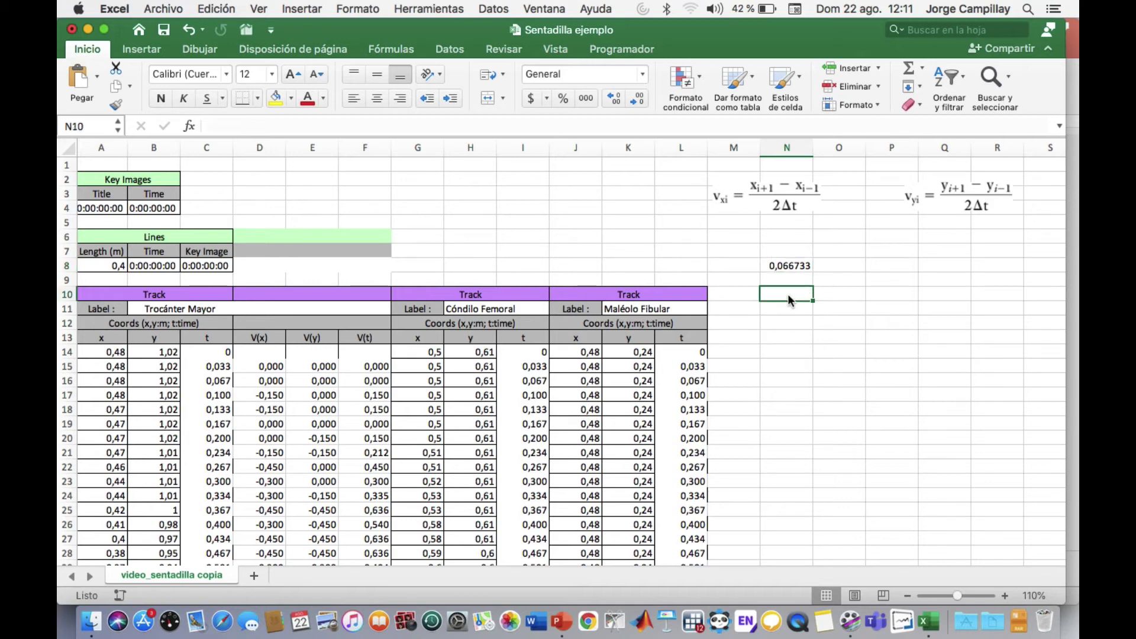
pyautogui.write('=(')
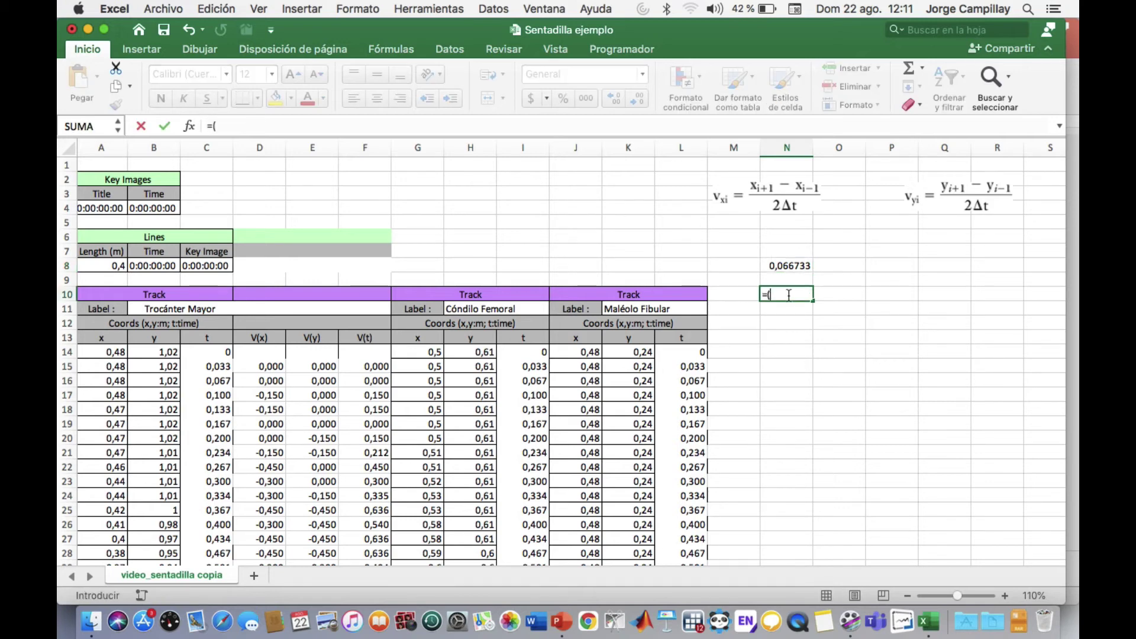
pyautogui.click(222, 381)
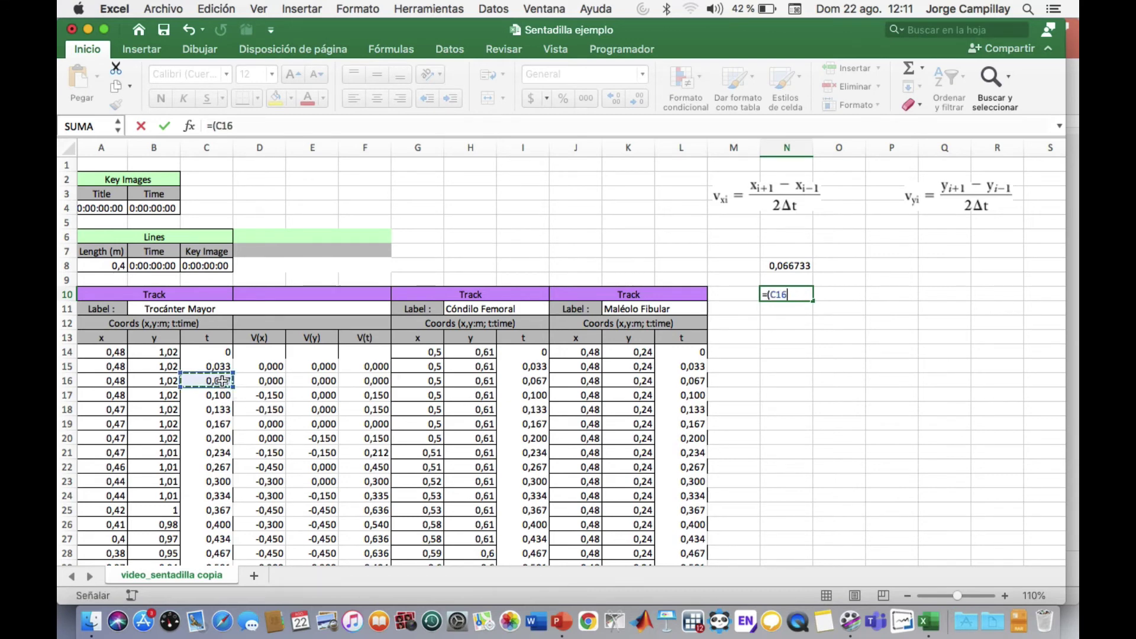
pyautogui.write('-')
pyautogui.click(222, 350)
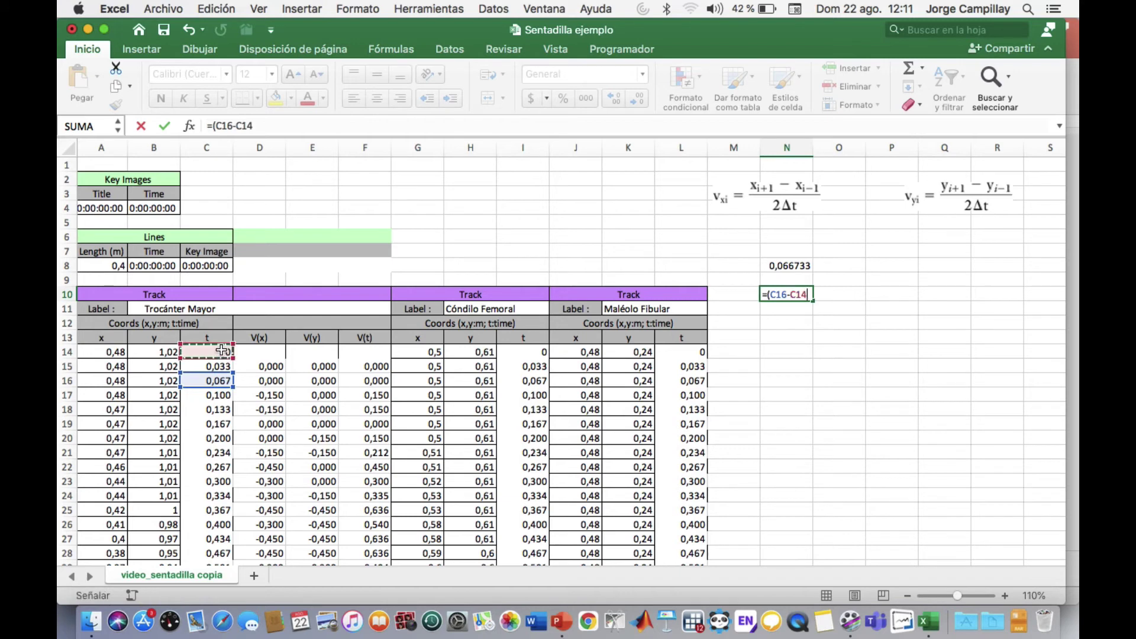
pyautogui.write(')')
pyautogui.press('Return')
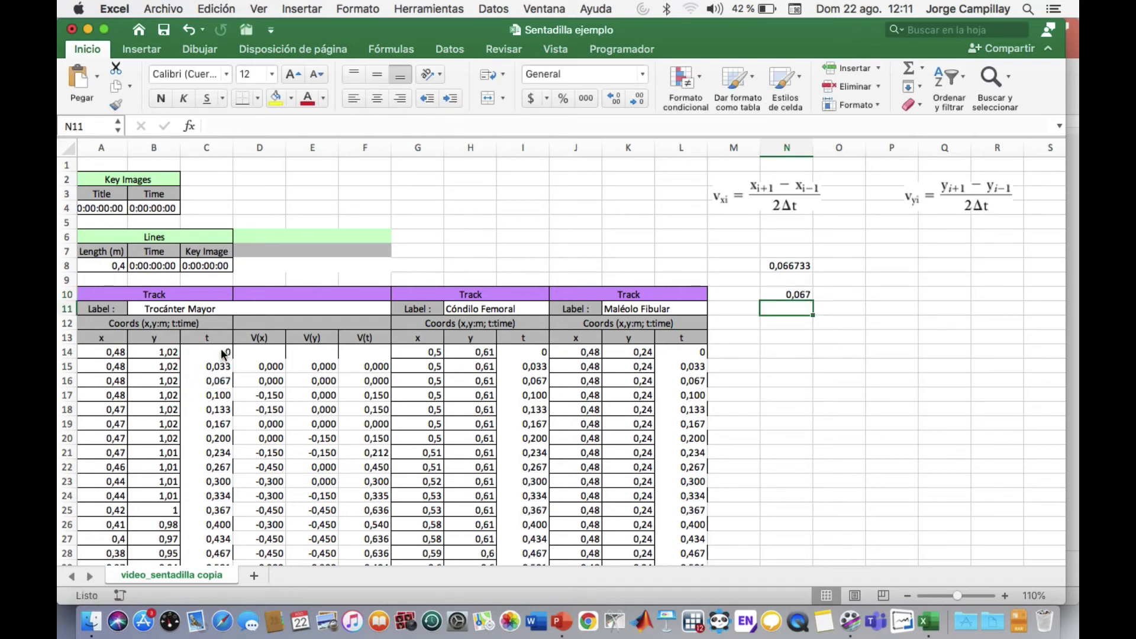
# - Compare the formulas in N8 and N10 and display both results with five decimal places
pyautogui.click(795, 295)
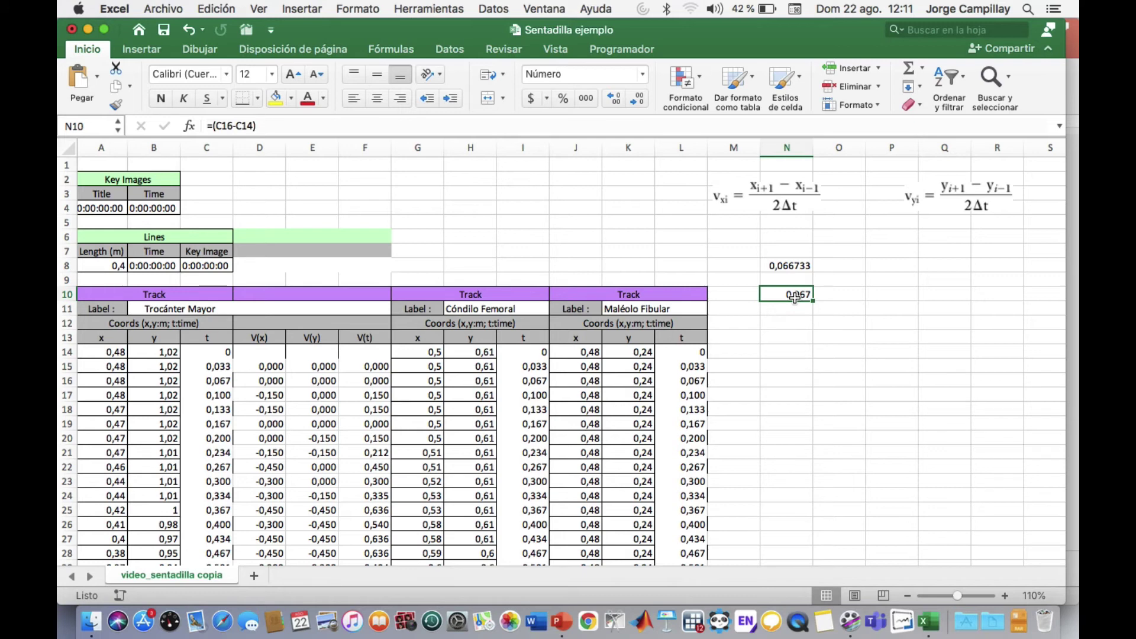
pyautogui.click(797, 268)
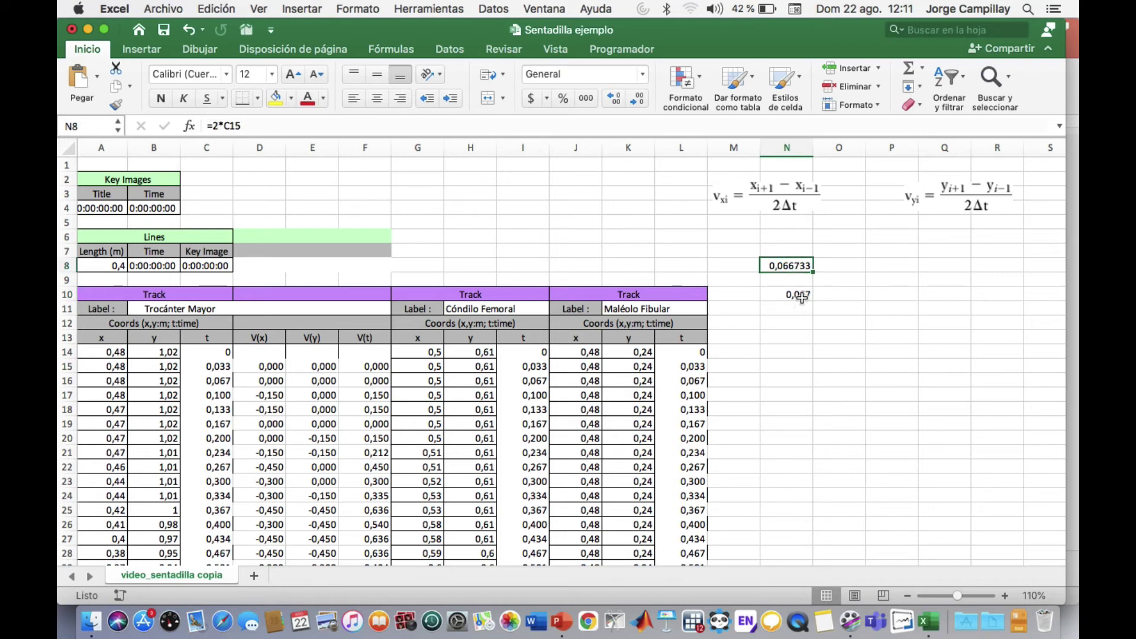
pyautogui.click(799, 296)
pyautogui.click(798, 266)
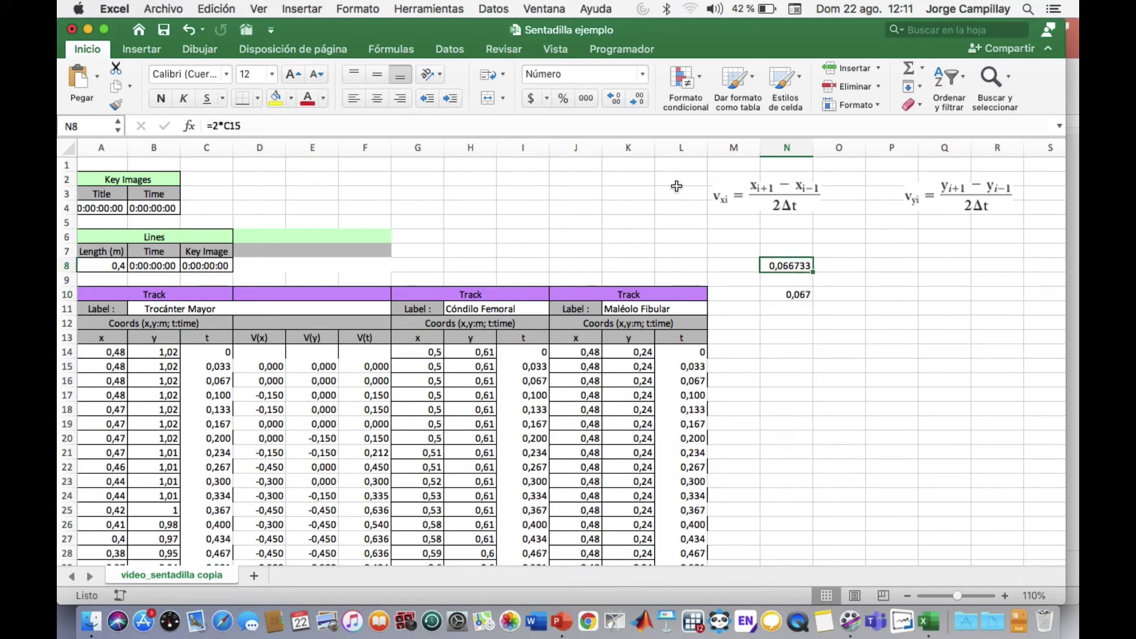
pyautogui.click(632, 100)
pyautogui.click(632, 100)
pyautogui.click(630, 101)
pyautogui.click(612, 100)
pyautogui.click(790, 295)
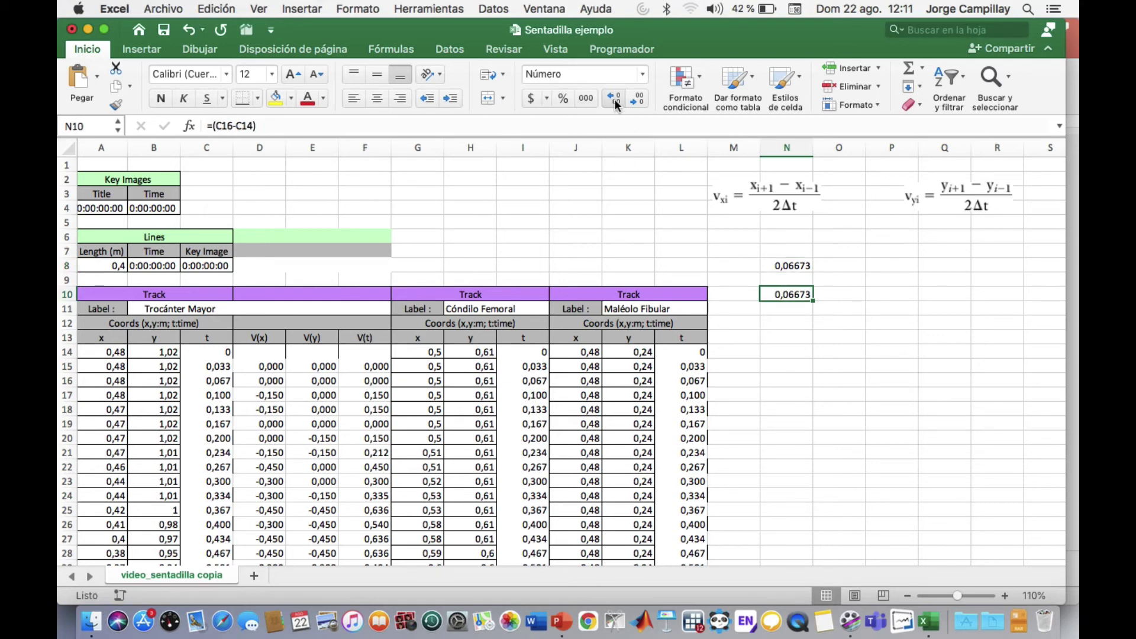
pyautogui.click(812, 377)
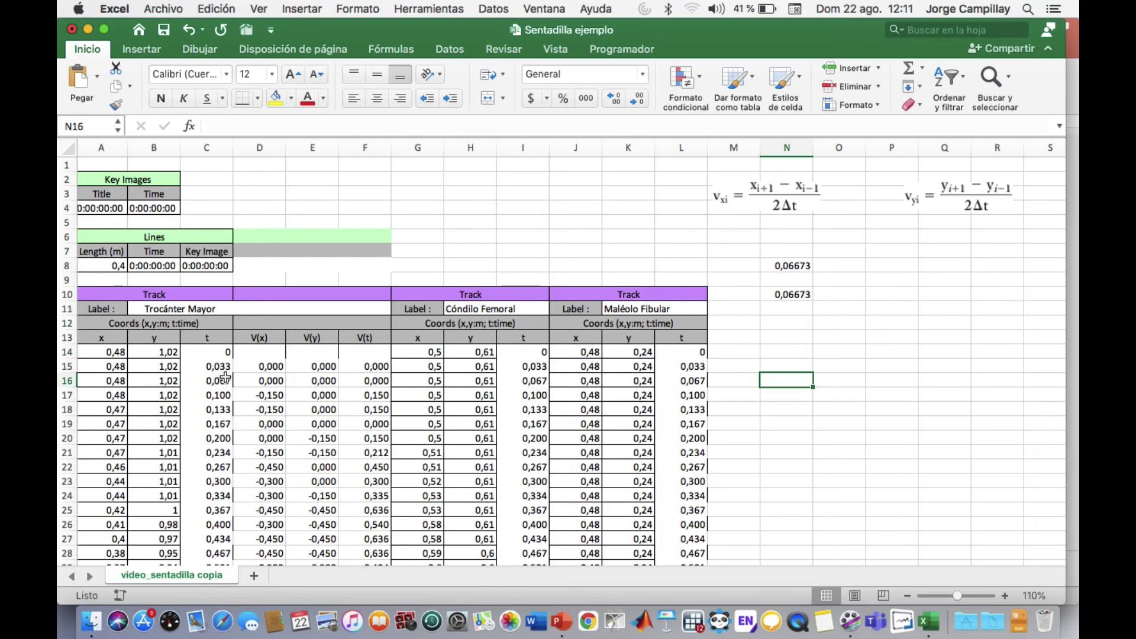
# - Calculate the time difference =C17-C15 in P8 and display it with five decimal places
pyautogui.click(890, 268)
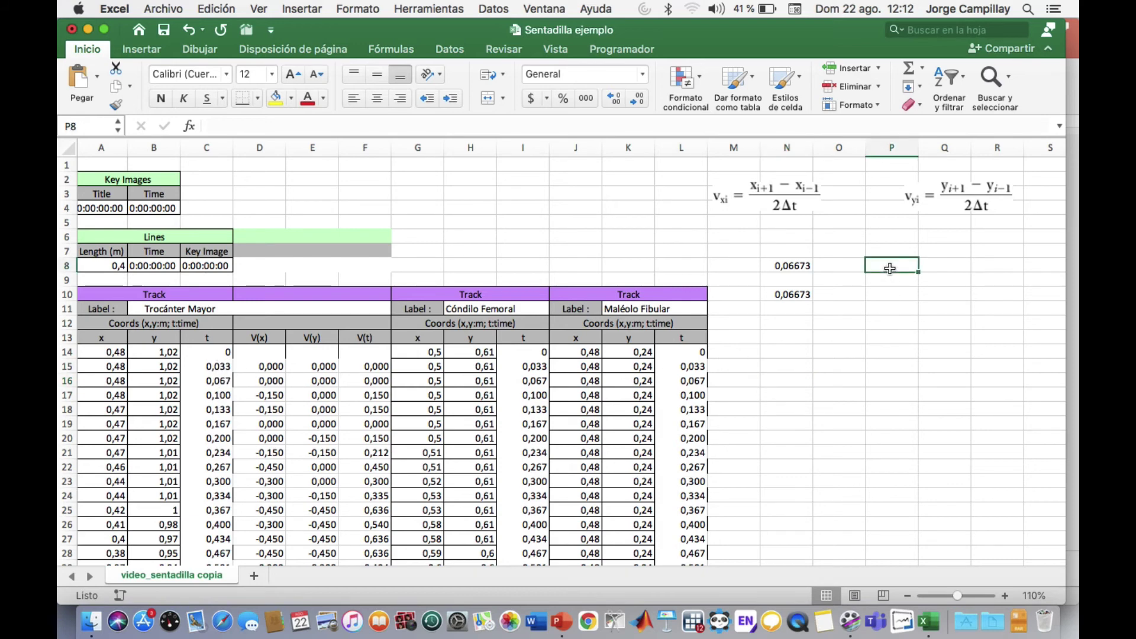
pyautogui.write('=')
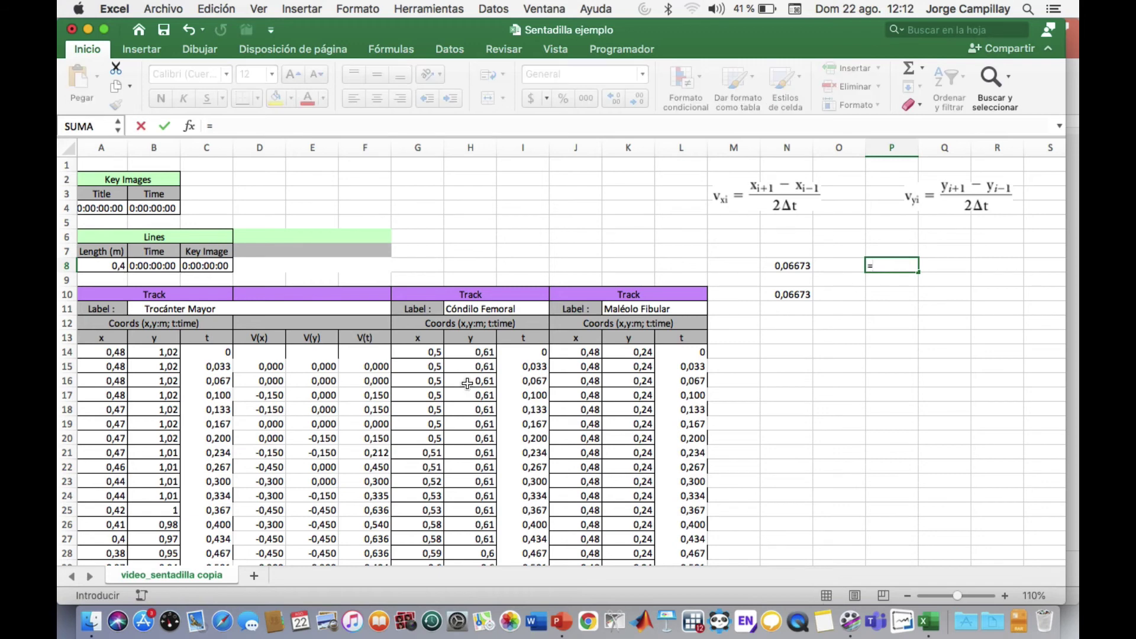
pyautogui.click(223, 395)
pyautogui.write('-')
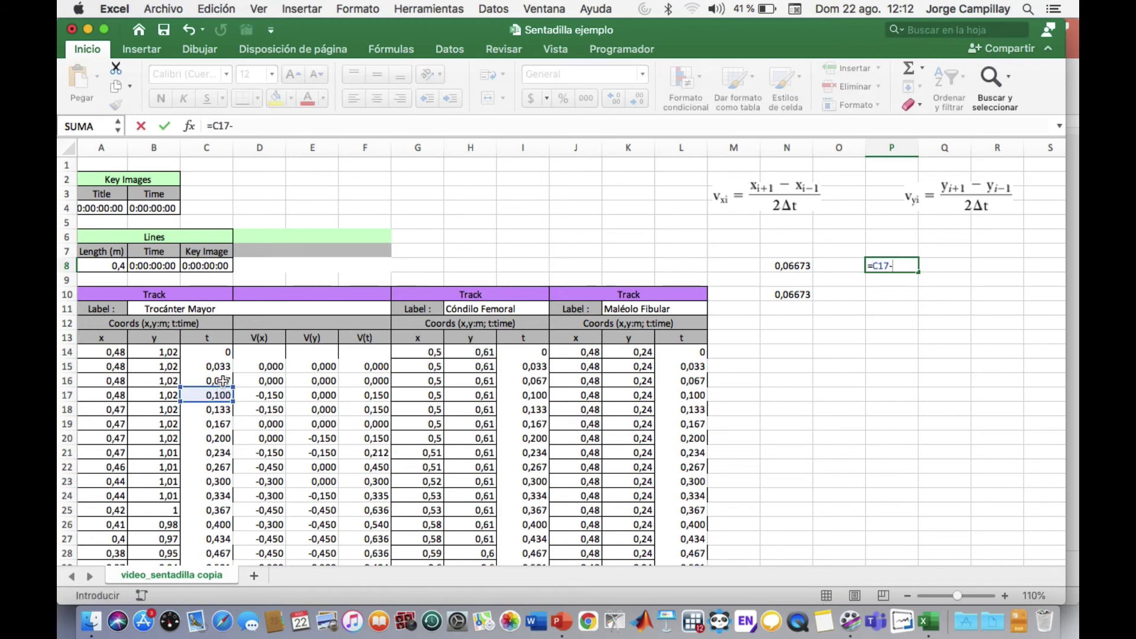
pyautogui.click(221, 367)
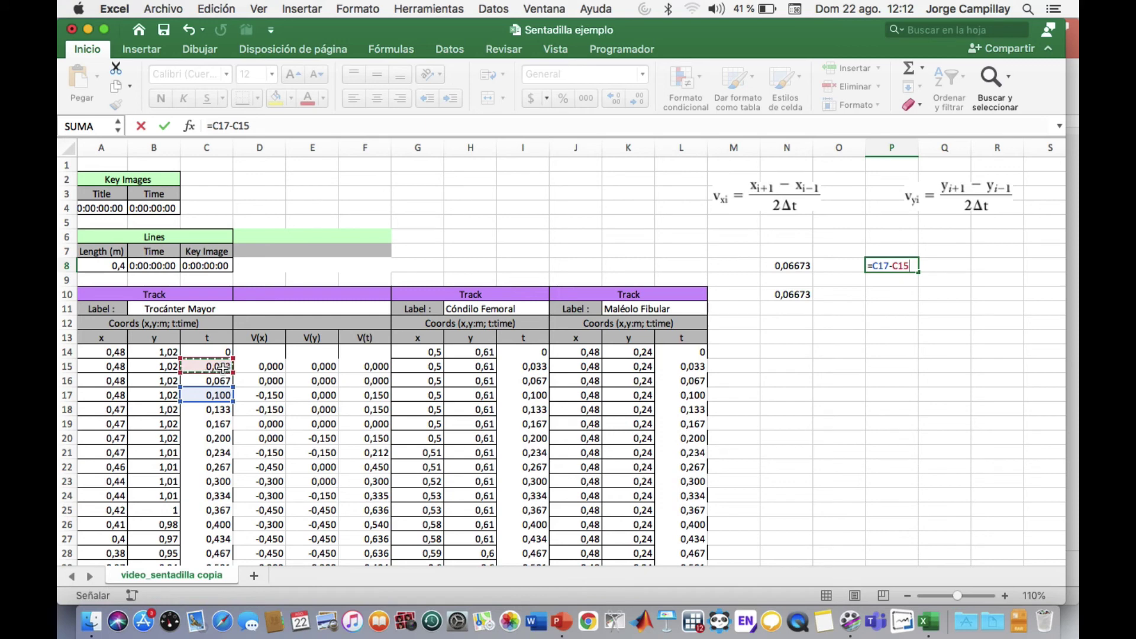
pyautogui.press('Return')
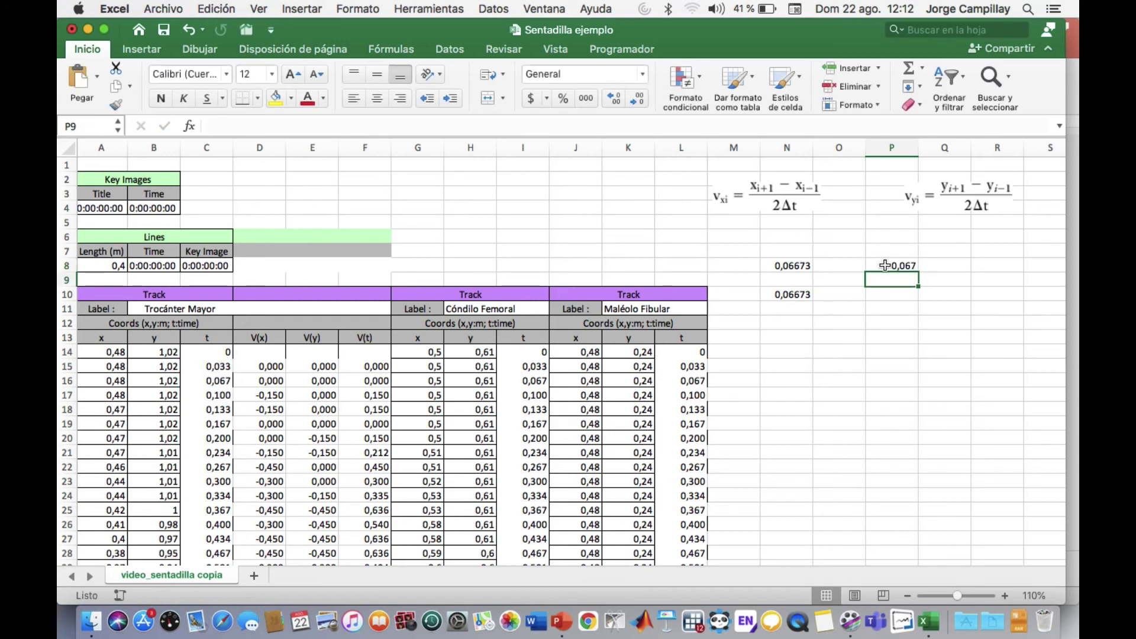
pyautogui.click(613, 98)
pyautogui.click(852, 382)
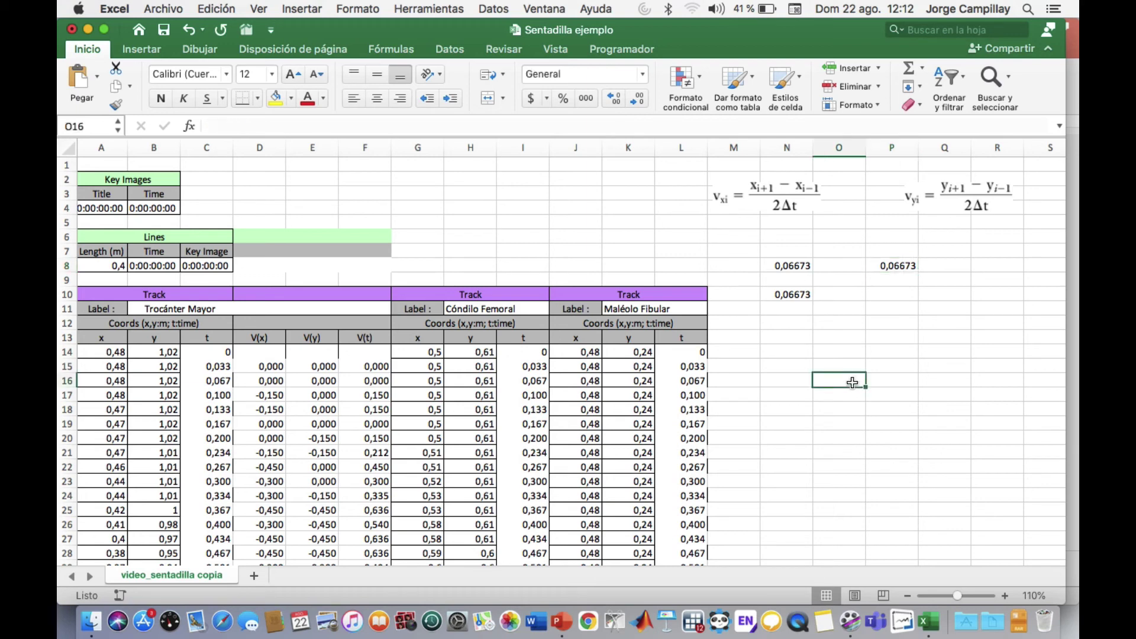